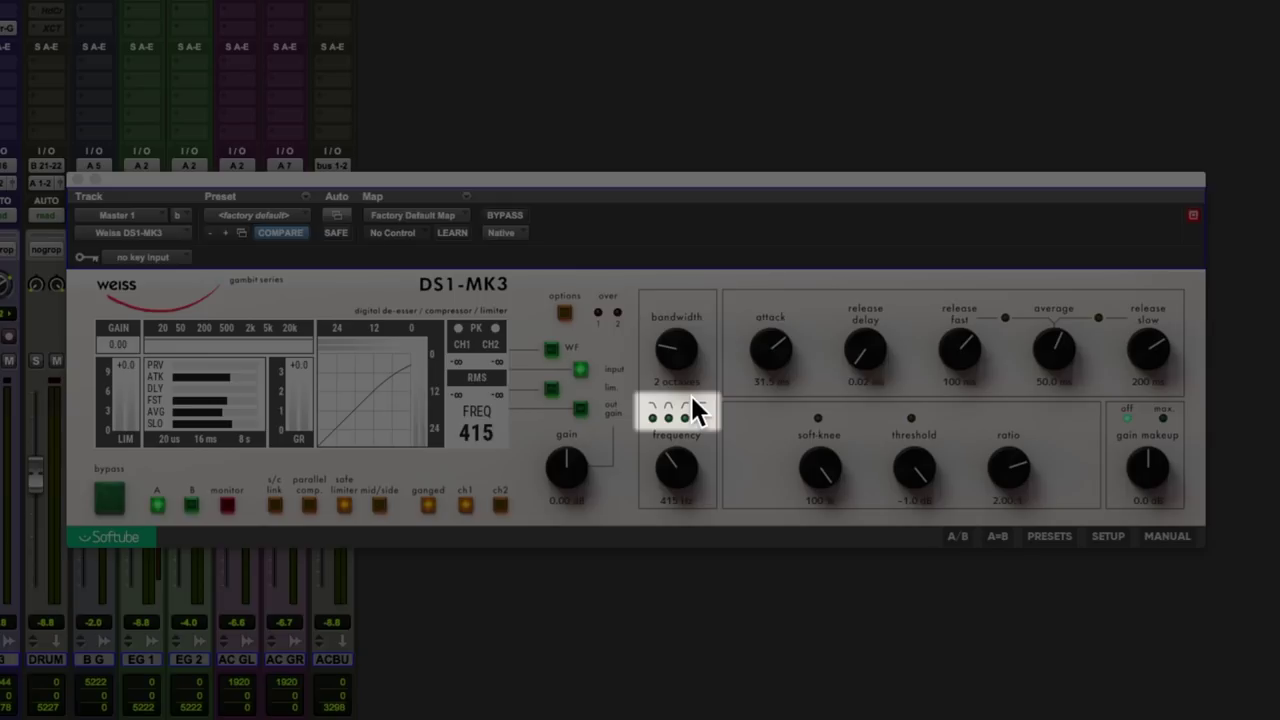
Step: Cycle the de-esser filter through band-pass and high-pass, ending on full band
click(668, 418)
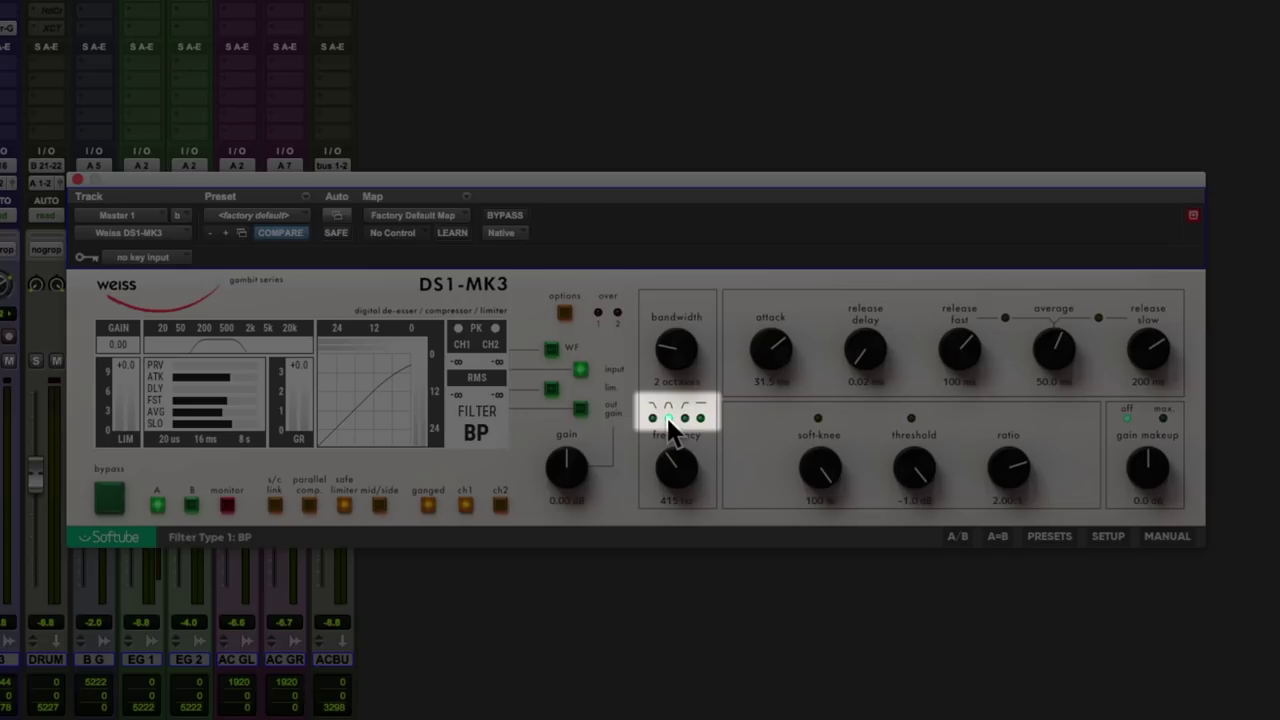
click(688, 419)
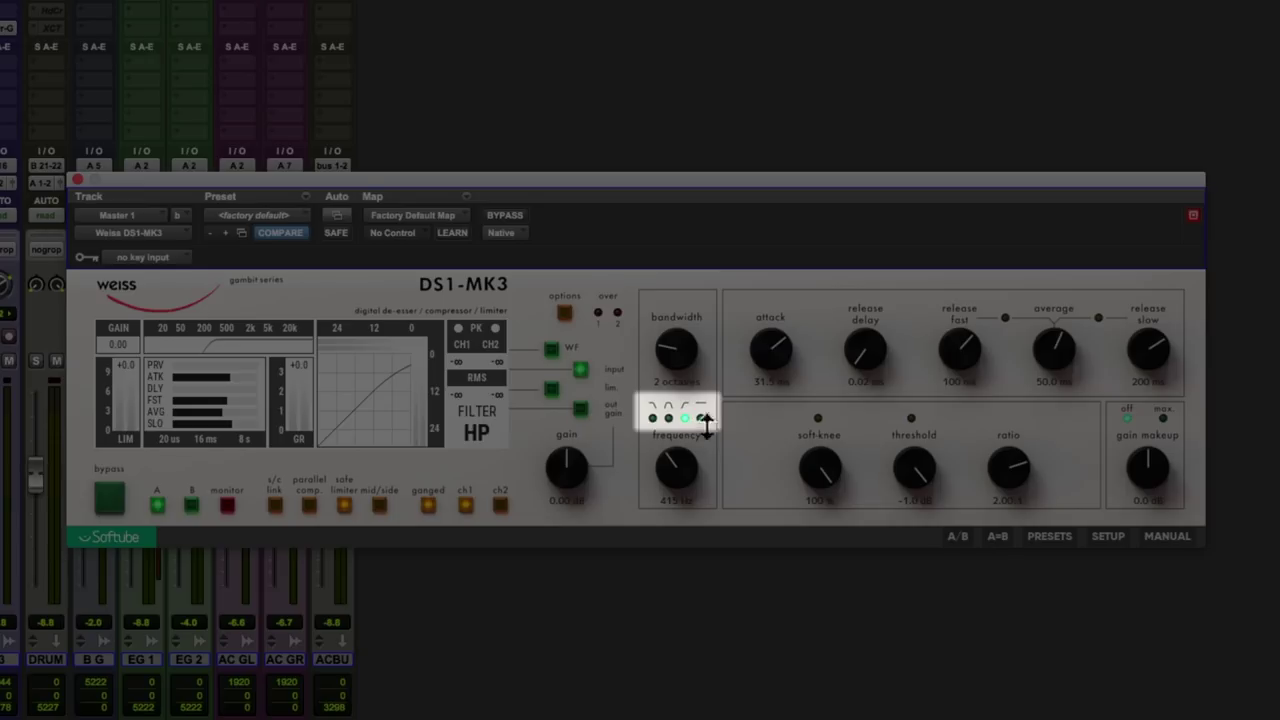
click(700, 419)
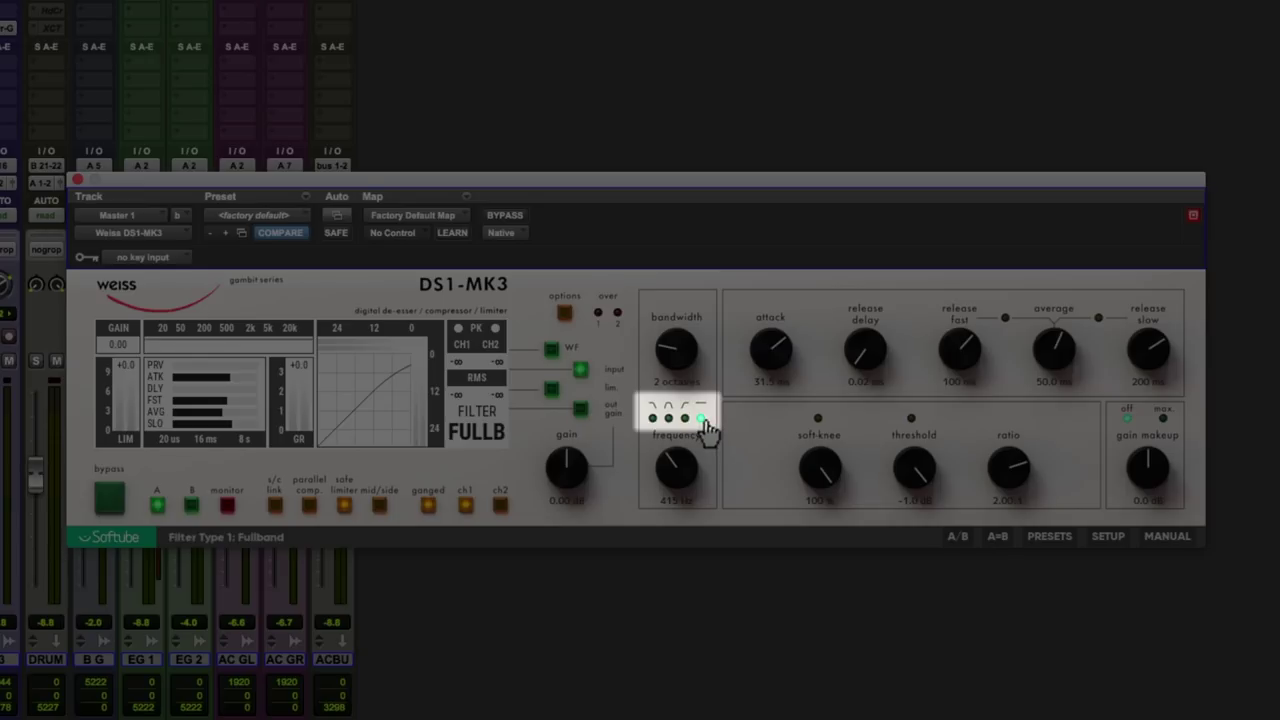
Step: Make the gain knob control output gain instead of limiter gain
mouse_move(580, 432)
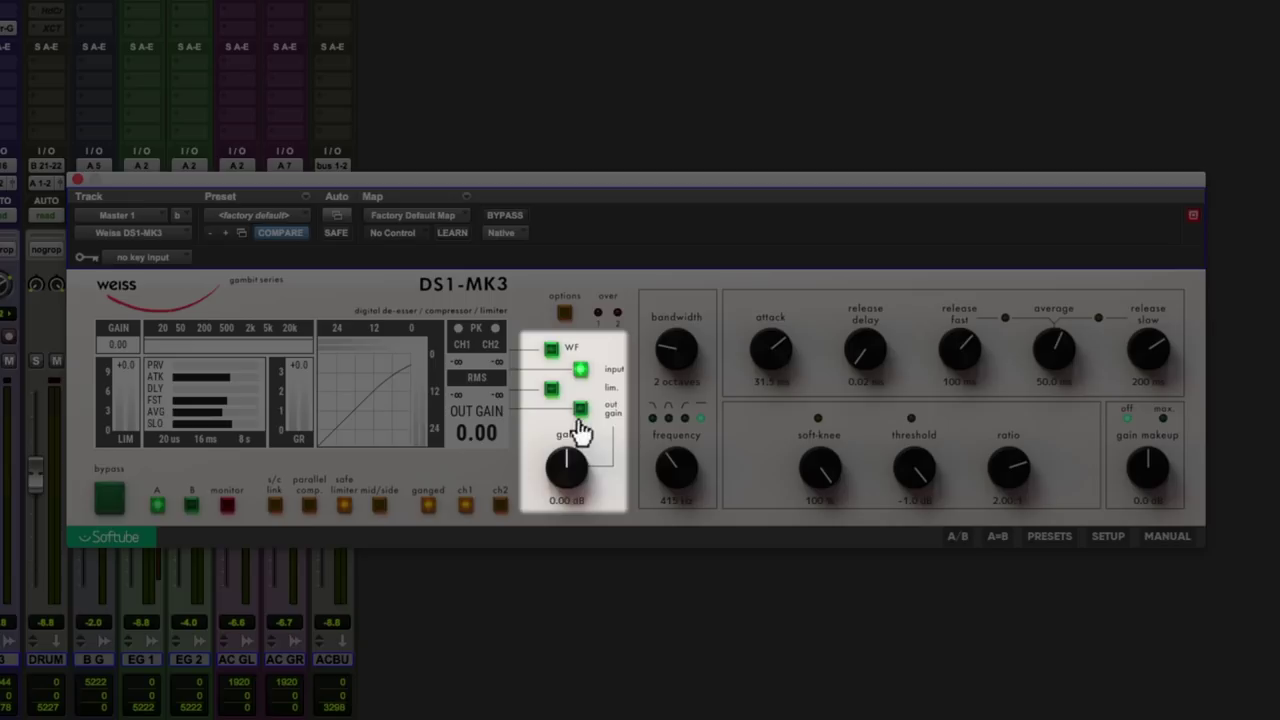
click(552, 390)
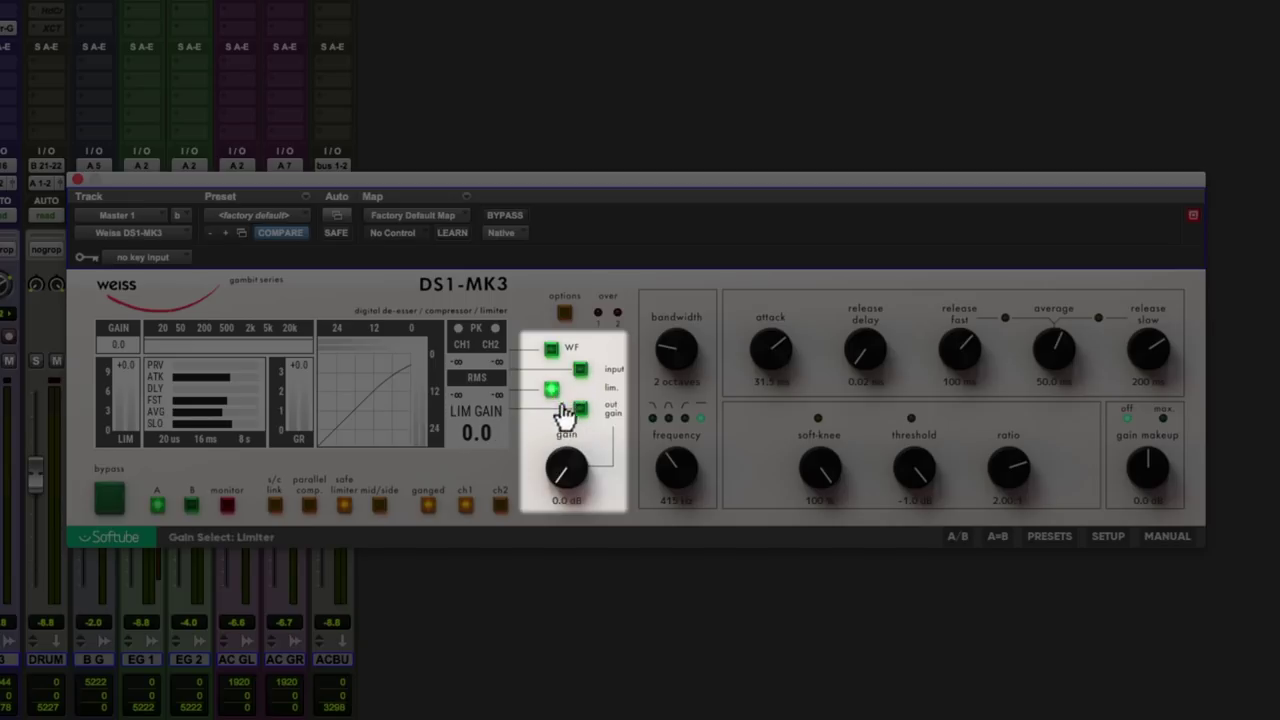
click(579, 412)
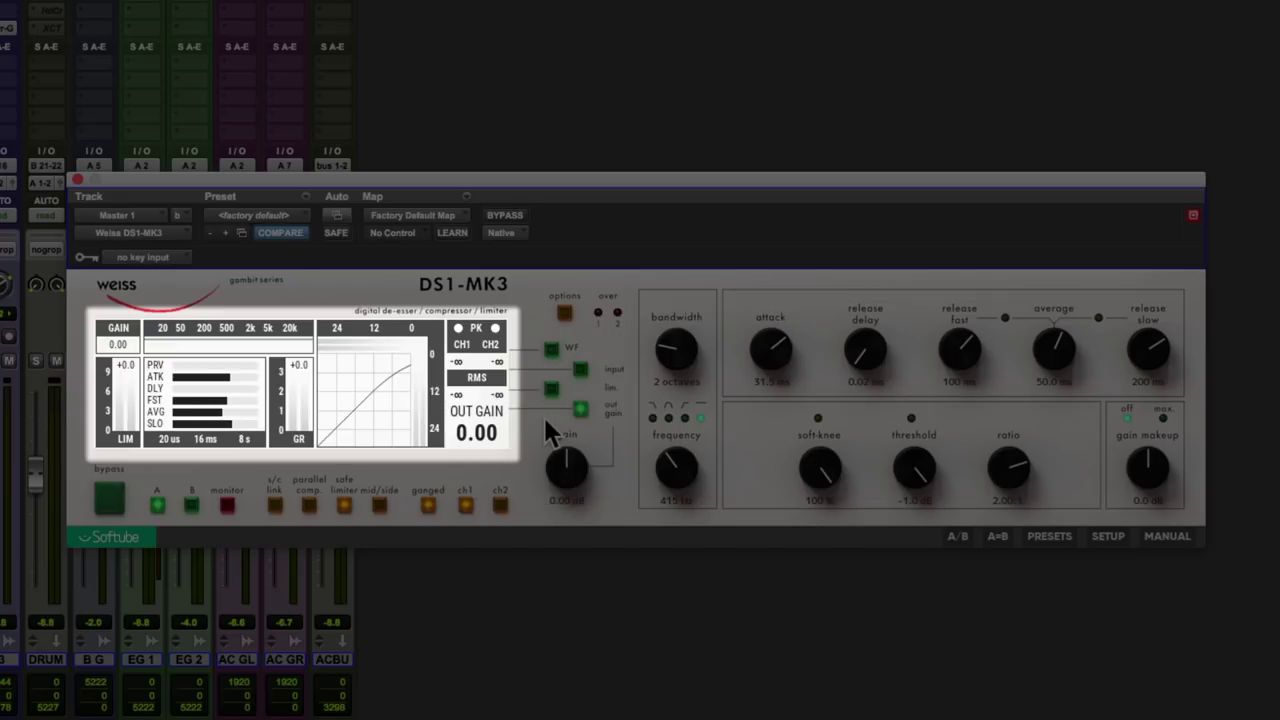
Step: Show the level waveform, start playback, and raise the limiter gain to 7.2 dB
click(551, 352)
key(space)
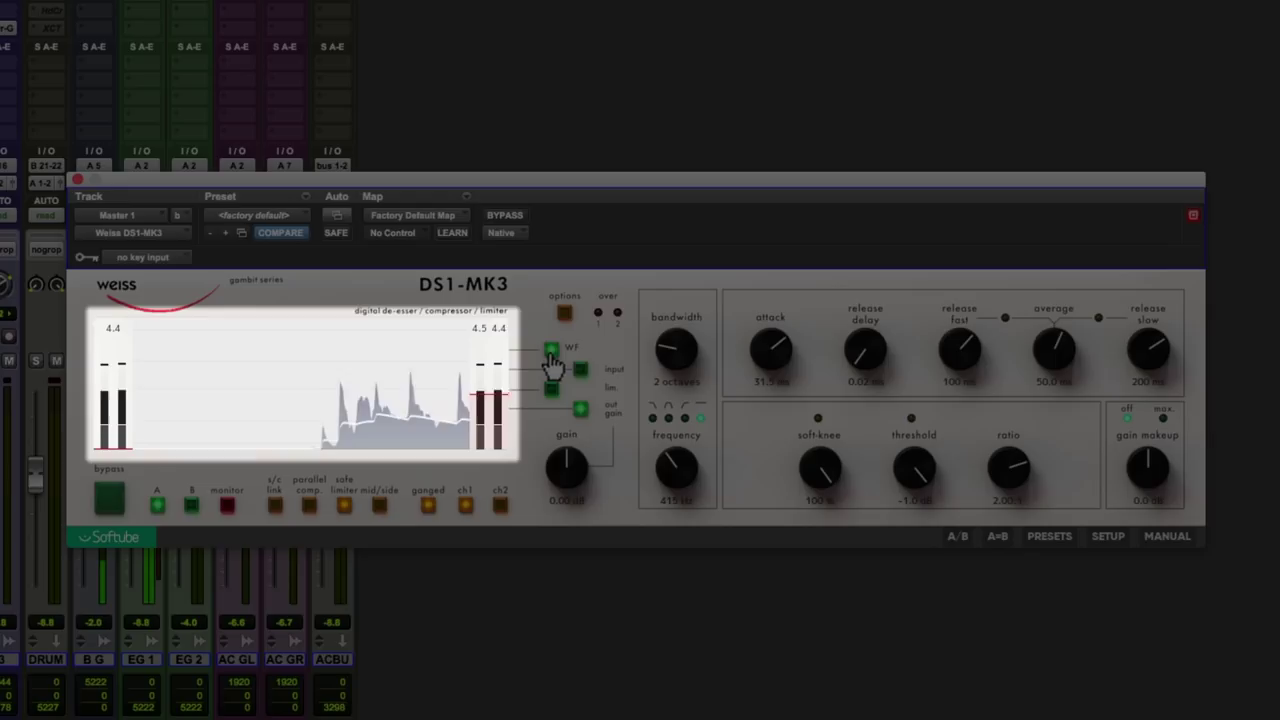
mouse_move(488, 416)
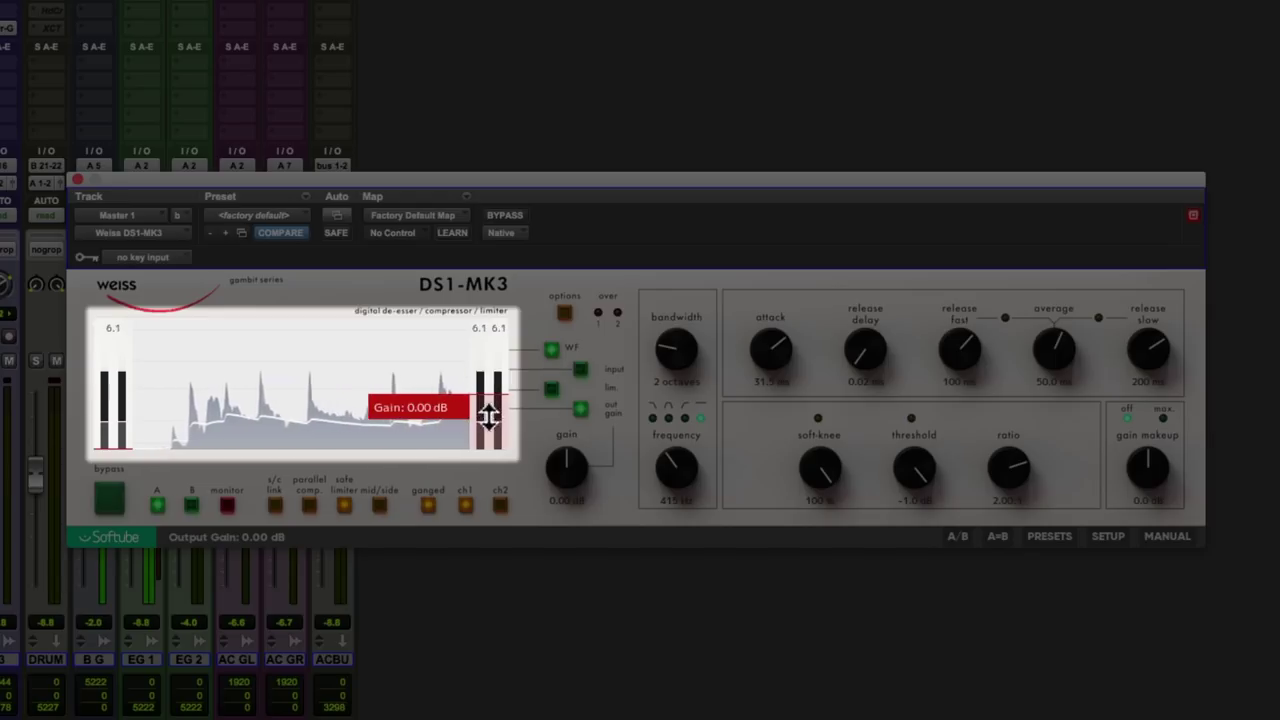
mouse_move(110, 422)
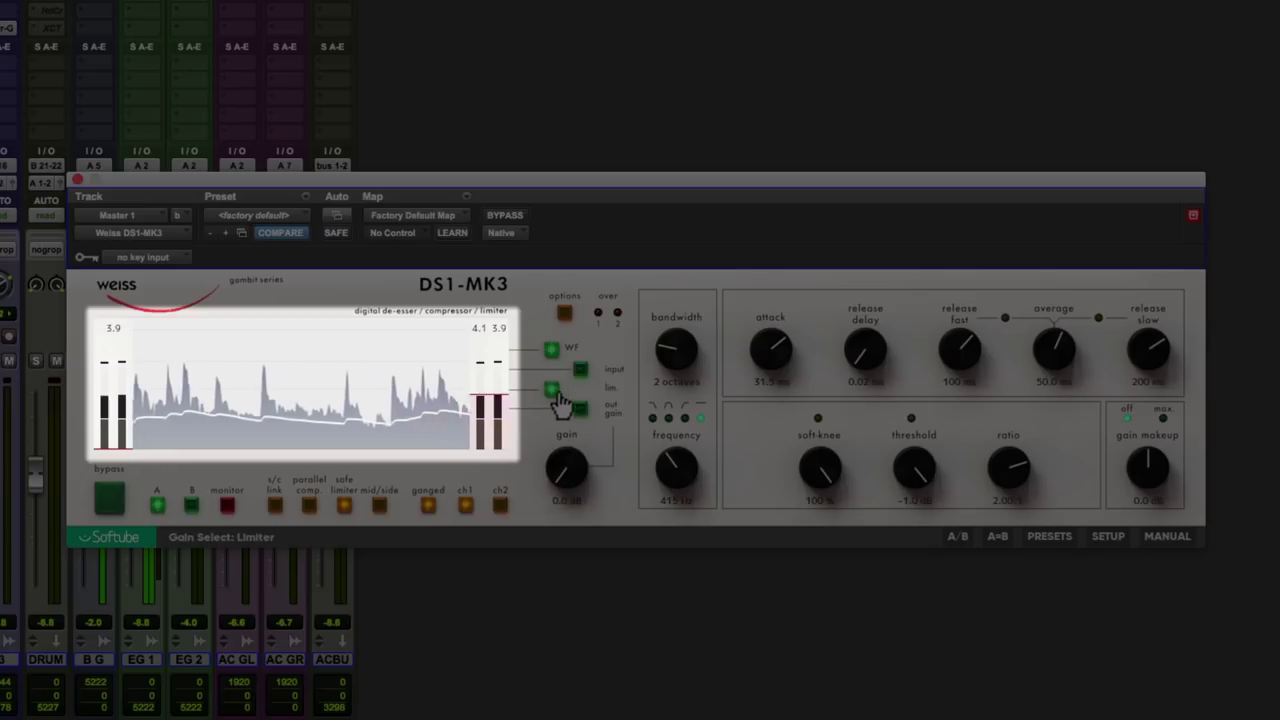
mouse_move(111, 420)
mouse_down()
mouse_move(111, 383)
mouse_move(108, 428)
mouse_up()
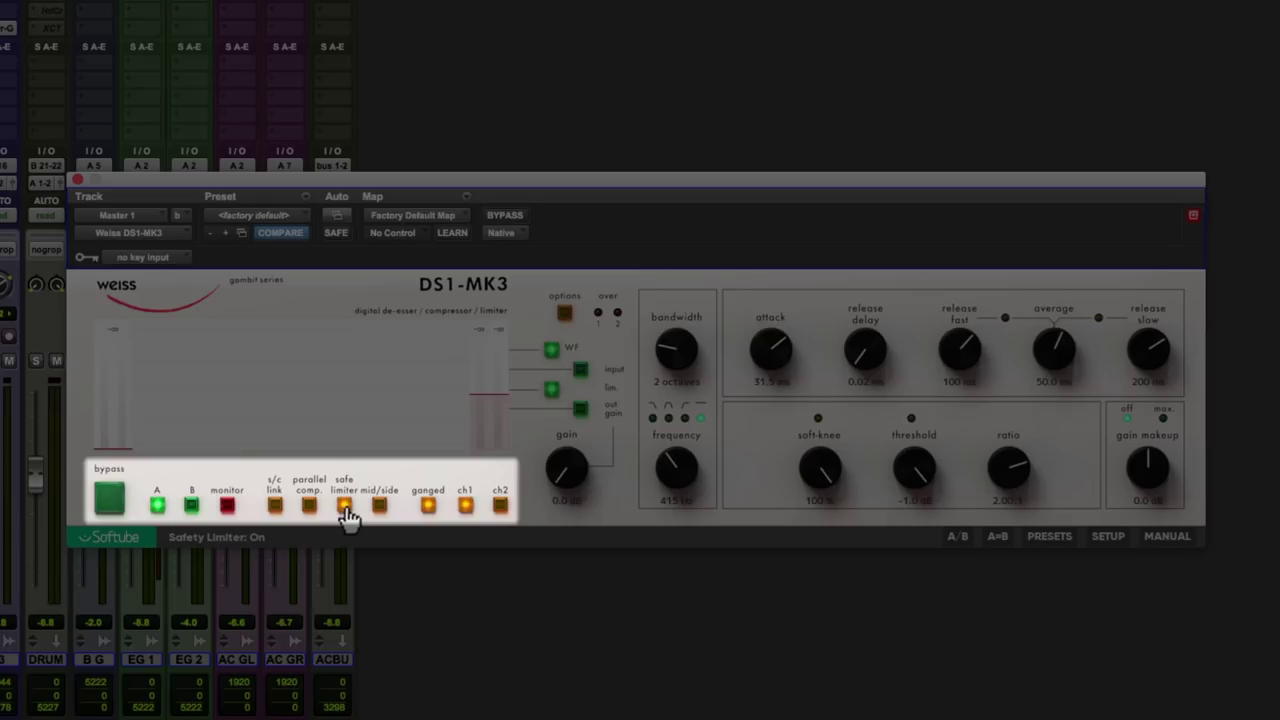
Step: In the options, pick a limiter type, browse pages 2 and 3, then close the options
click(565, 313)
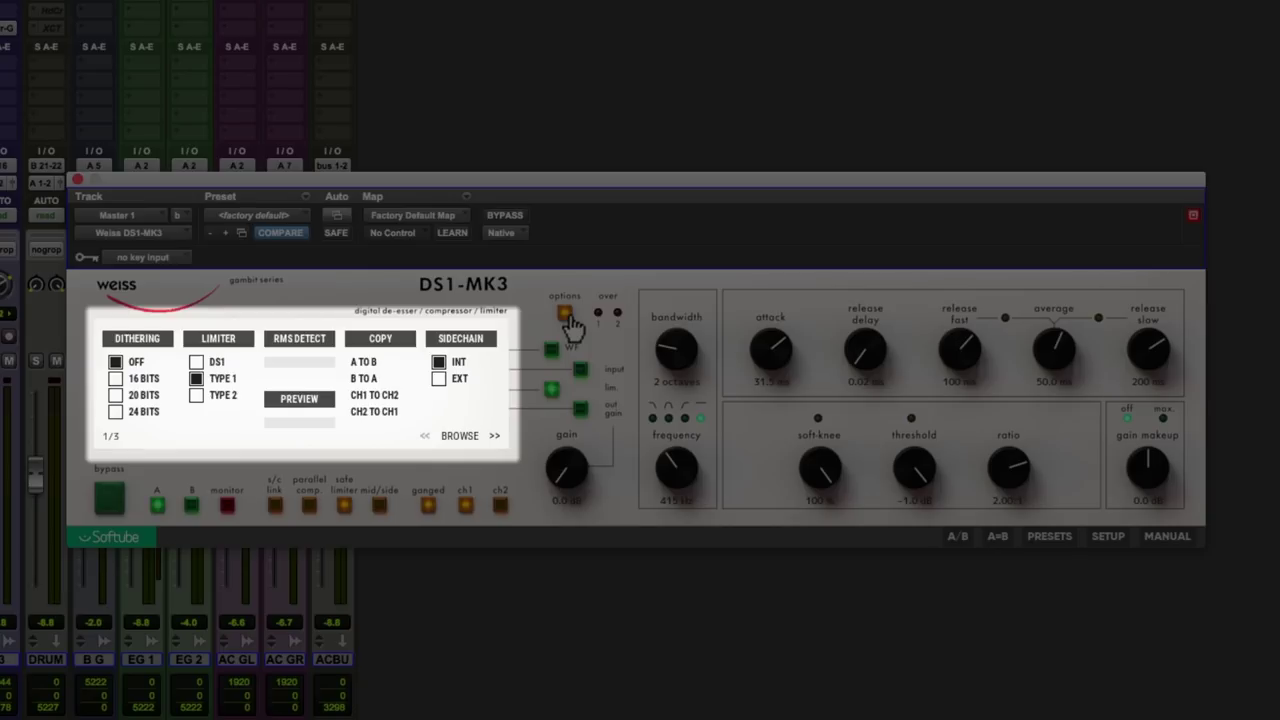
click(213, 364)
click(493, 437)
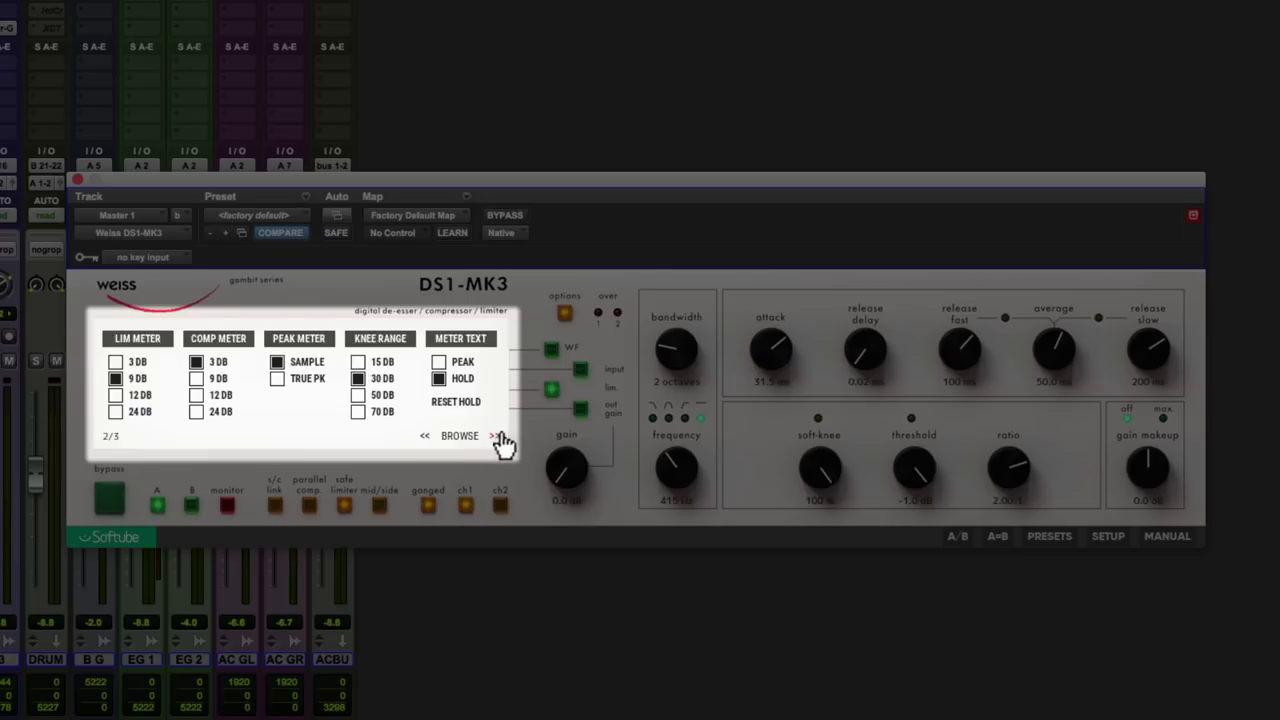
click(495, 437)
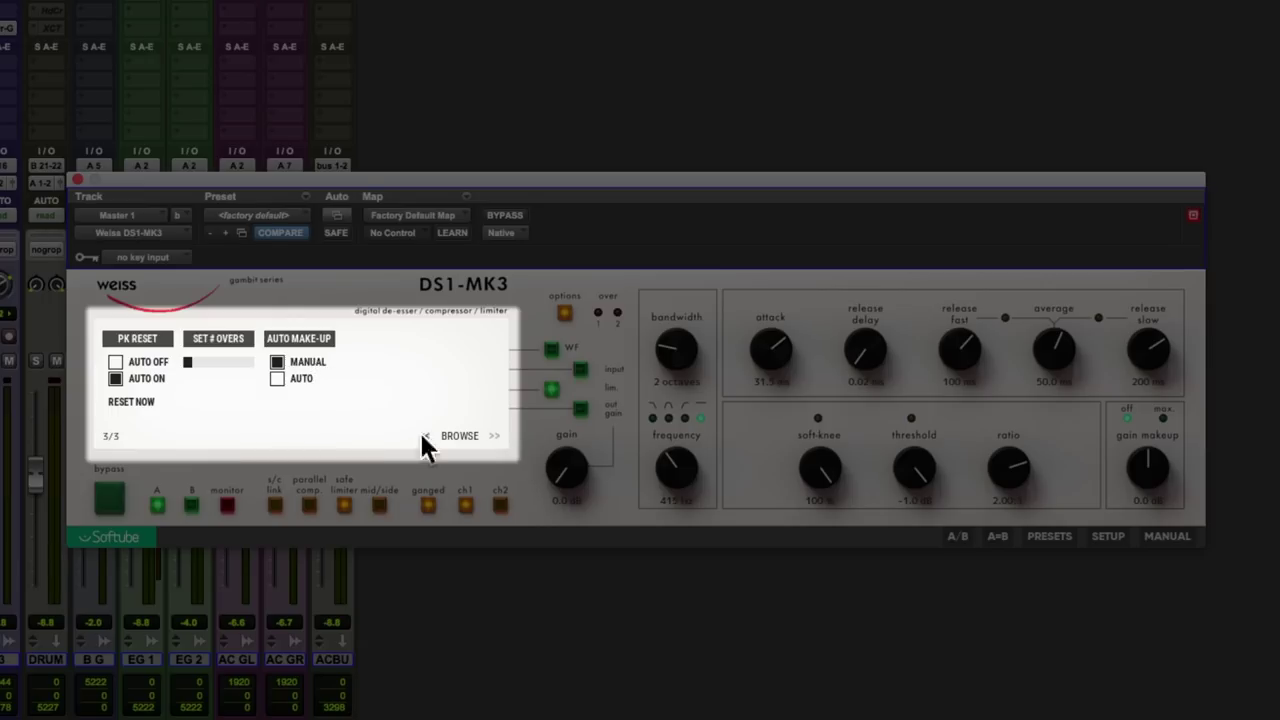
click(565, 314)
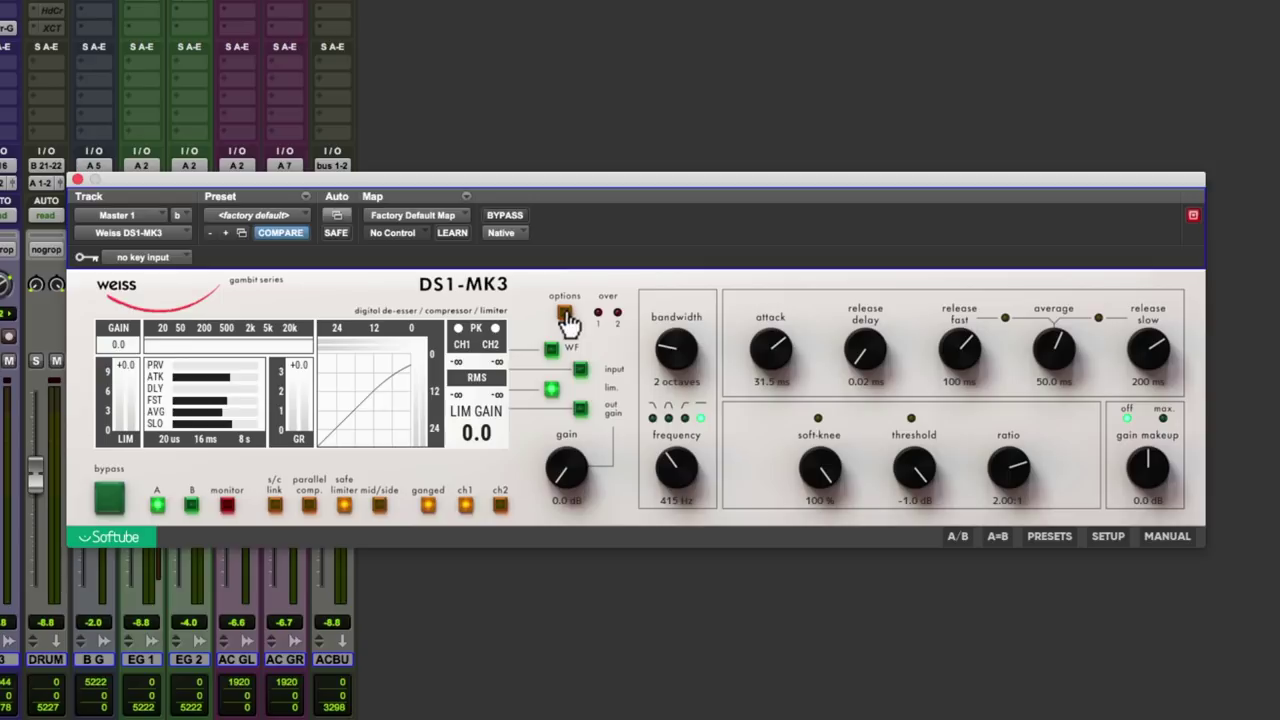
Step: Switch the de-esser to band-pass and monitor its filtered detection signal during playback
mouse_move(674, 420)
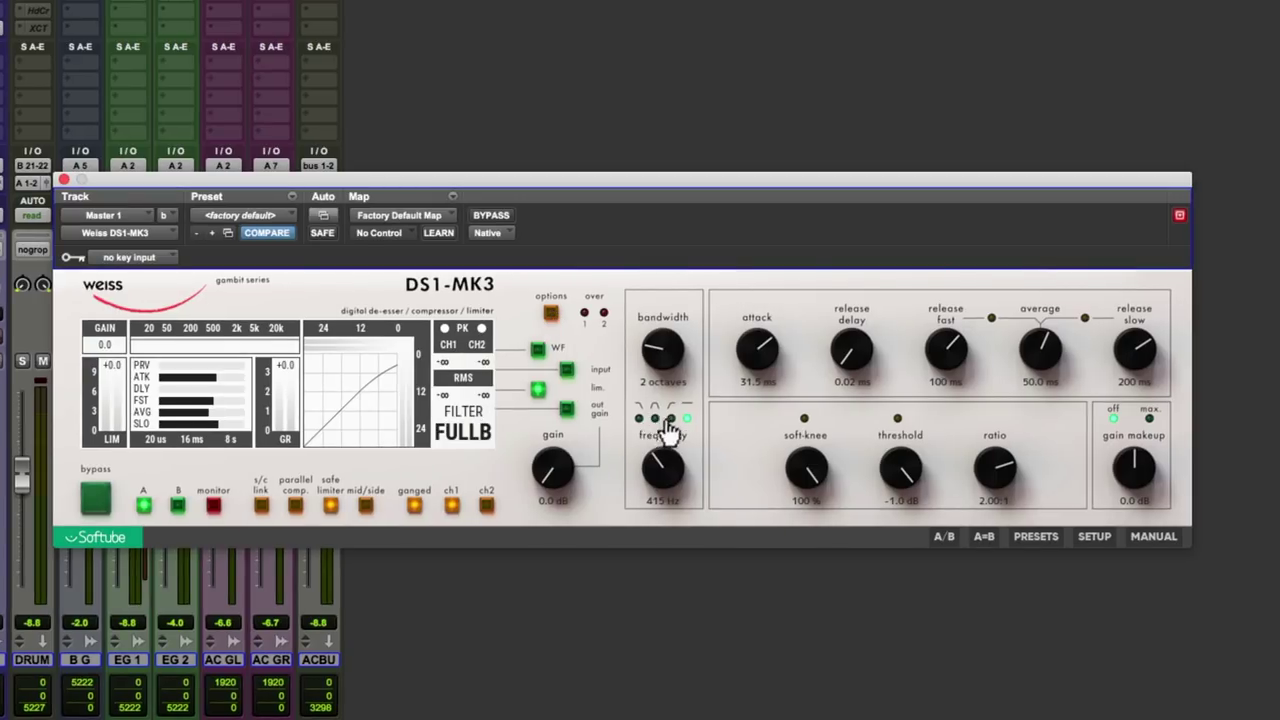
click(655, 420)
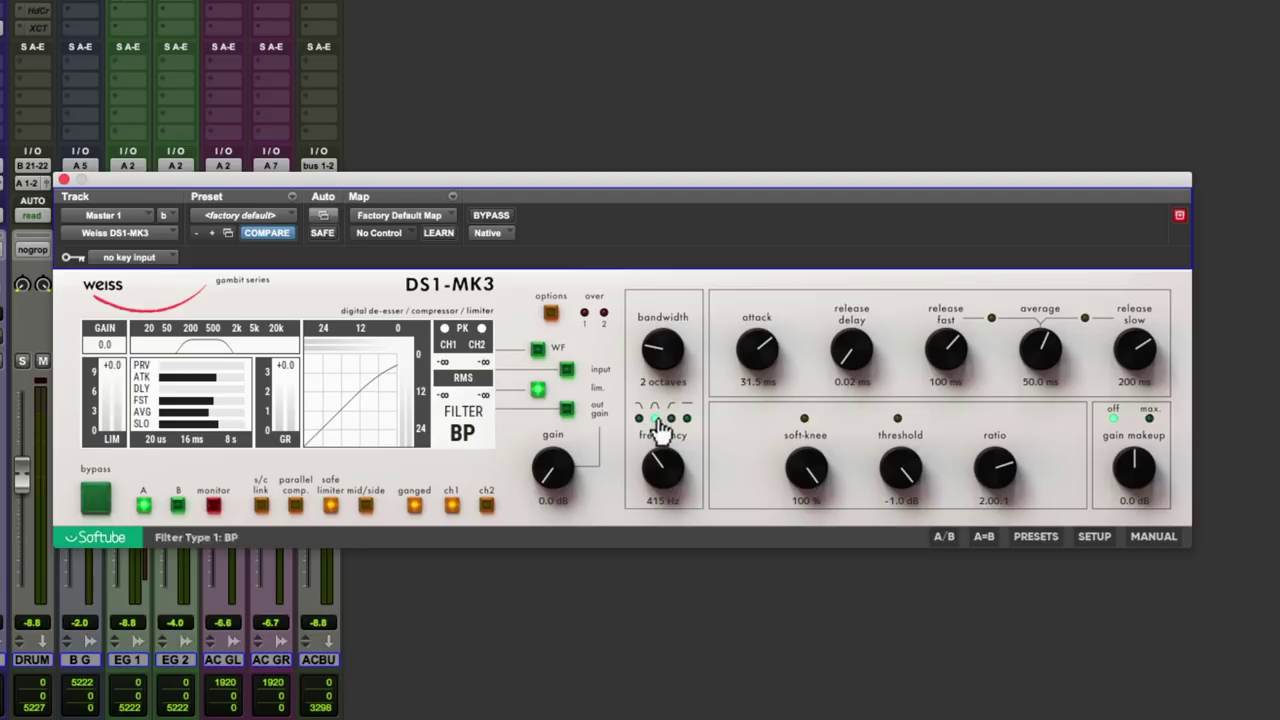
key(space)
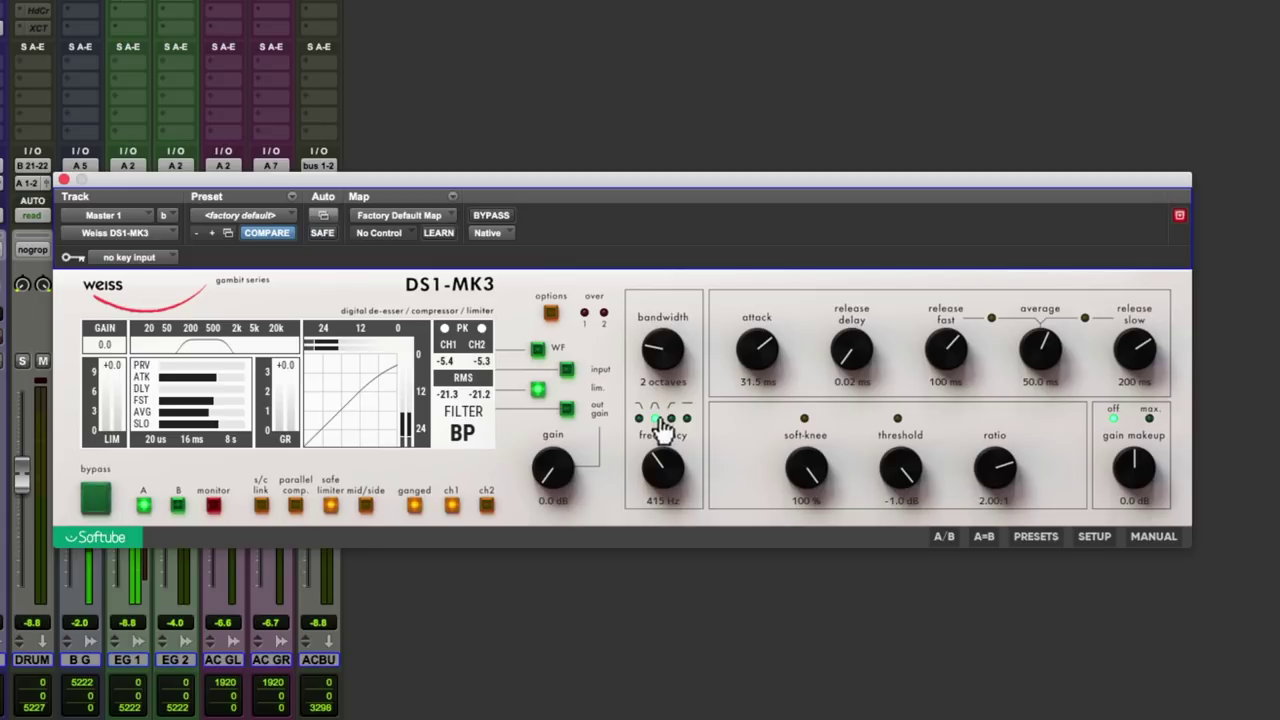
click(215, 507)
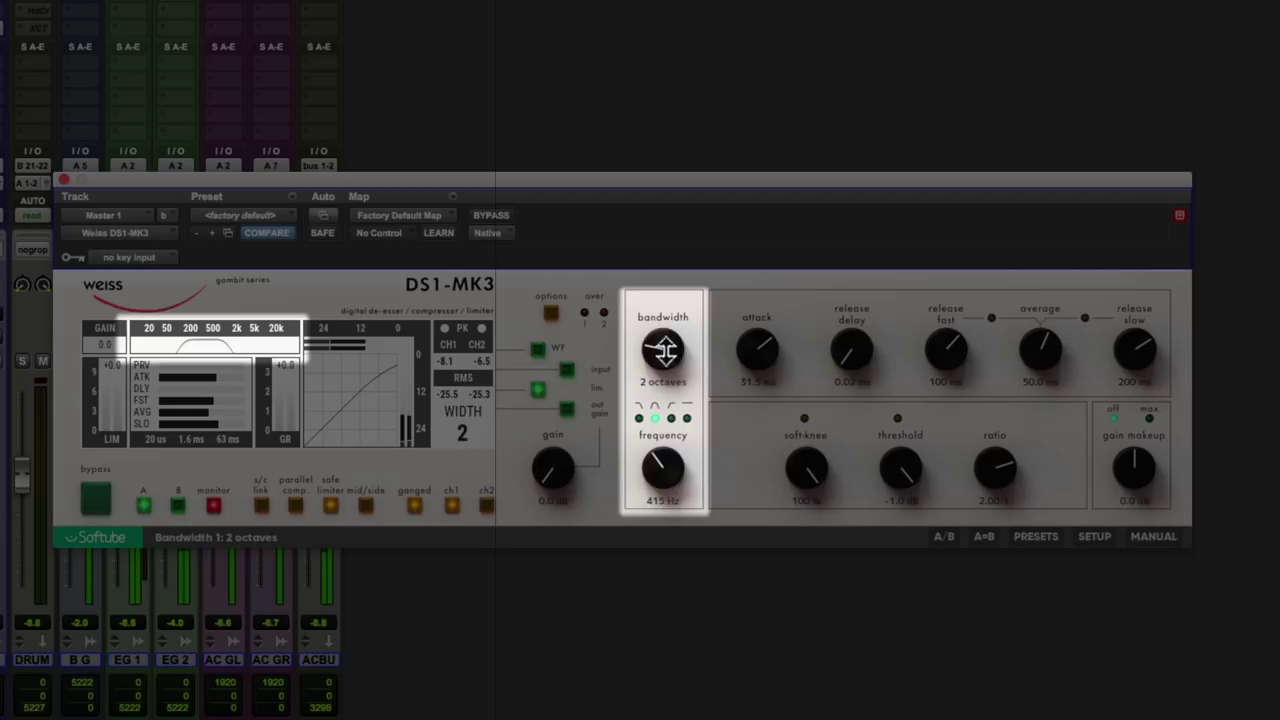
Step: Set the de-esser band to 1/3 octave at 4978 Hz with a -28.0 dB threshold
drag(665, 350, 676, 378)
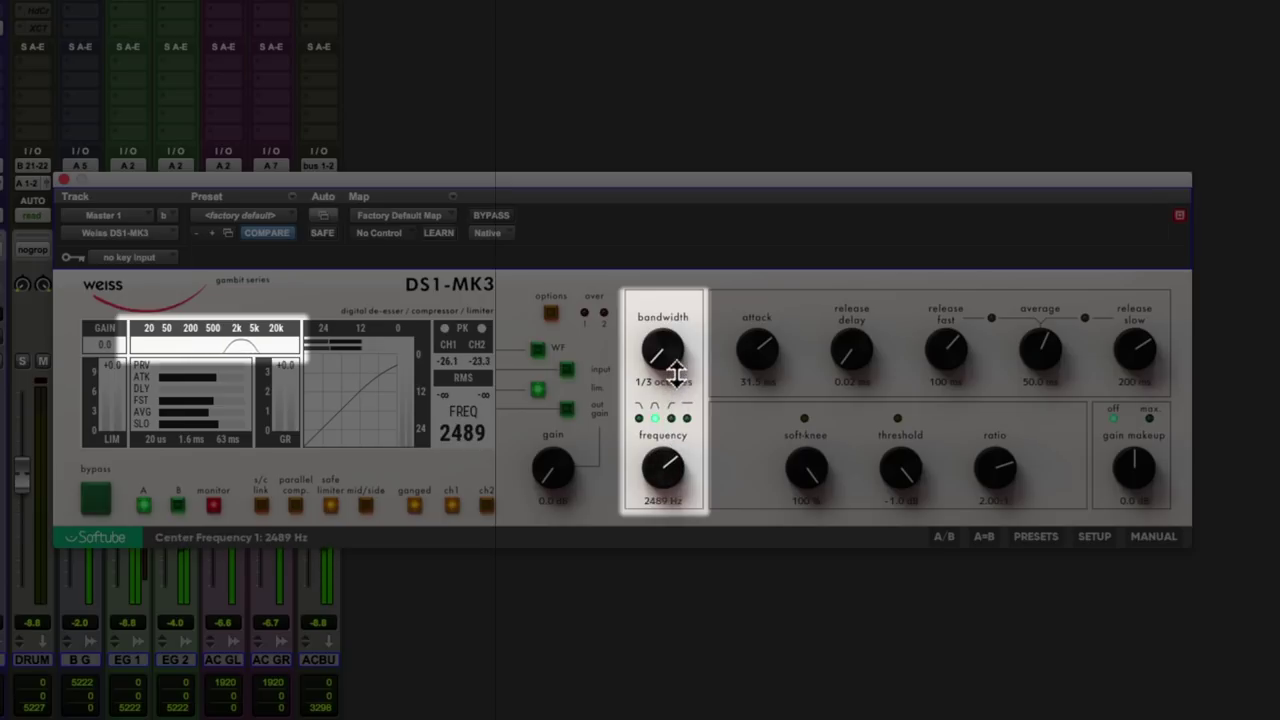
drag(676, 373, 678, 332)
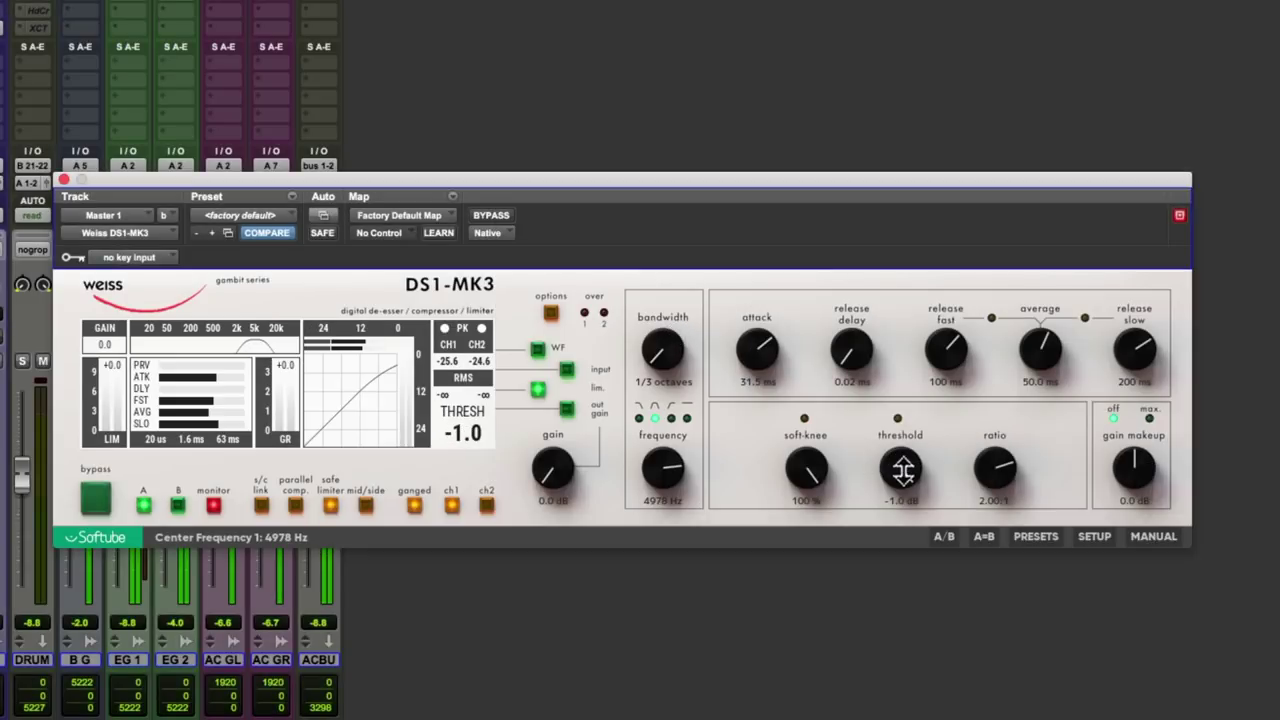
drag(903, 470, 876, 541)
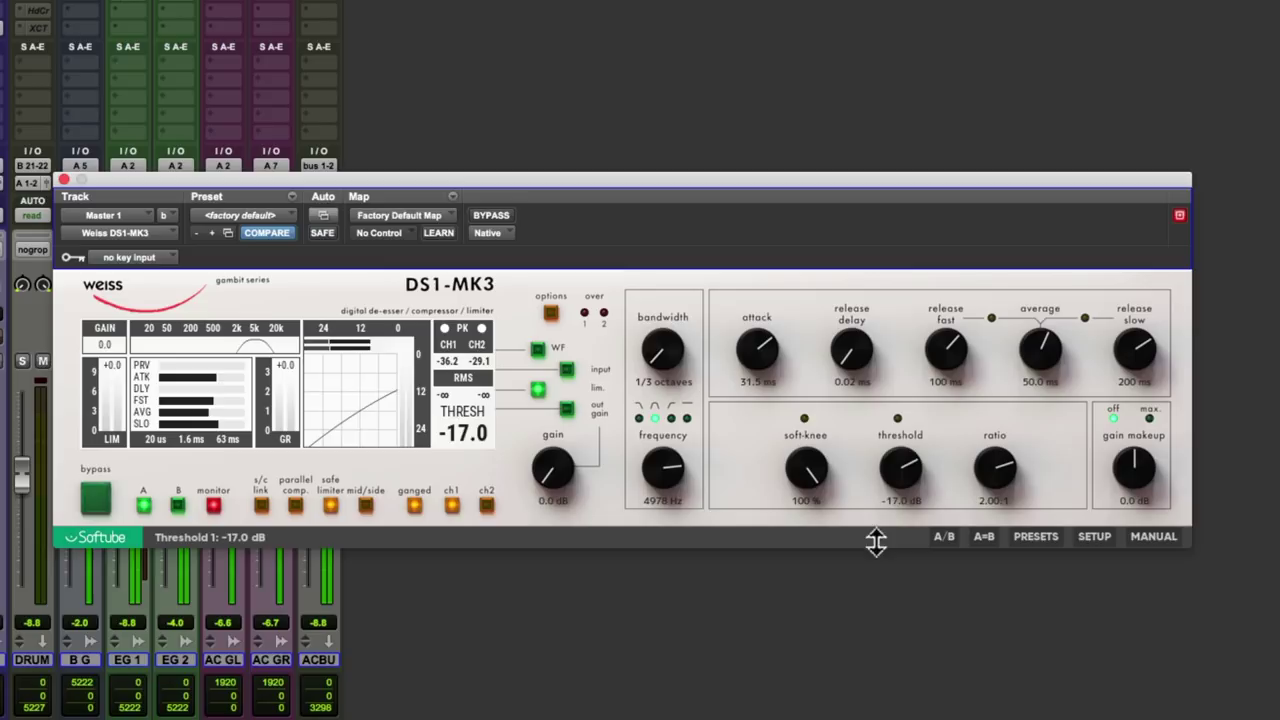
drag(903, 470, 888, 513)
mouse_move(829, 451)
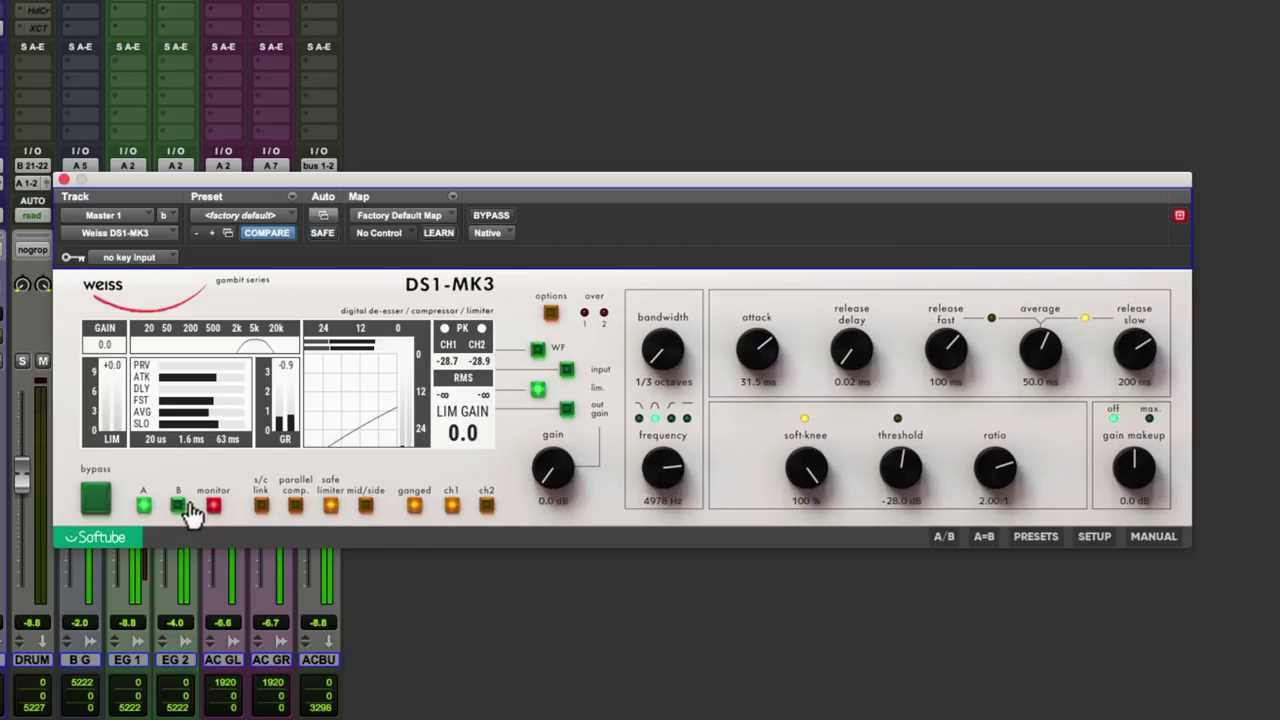
Step: Widen the band to 2/3 octave, drop the threshold to -45.0 dB, and audition the sibilance band
mouse_move(894, 457)
mouse_down()
mouse_move(880, 530)
mouse_move(893, 480)
mouse_up()
drag(664, 352, 677, 334)
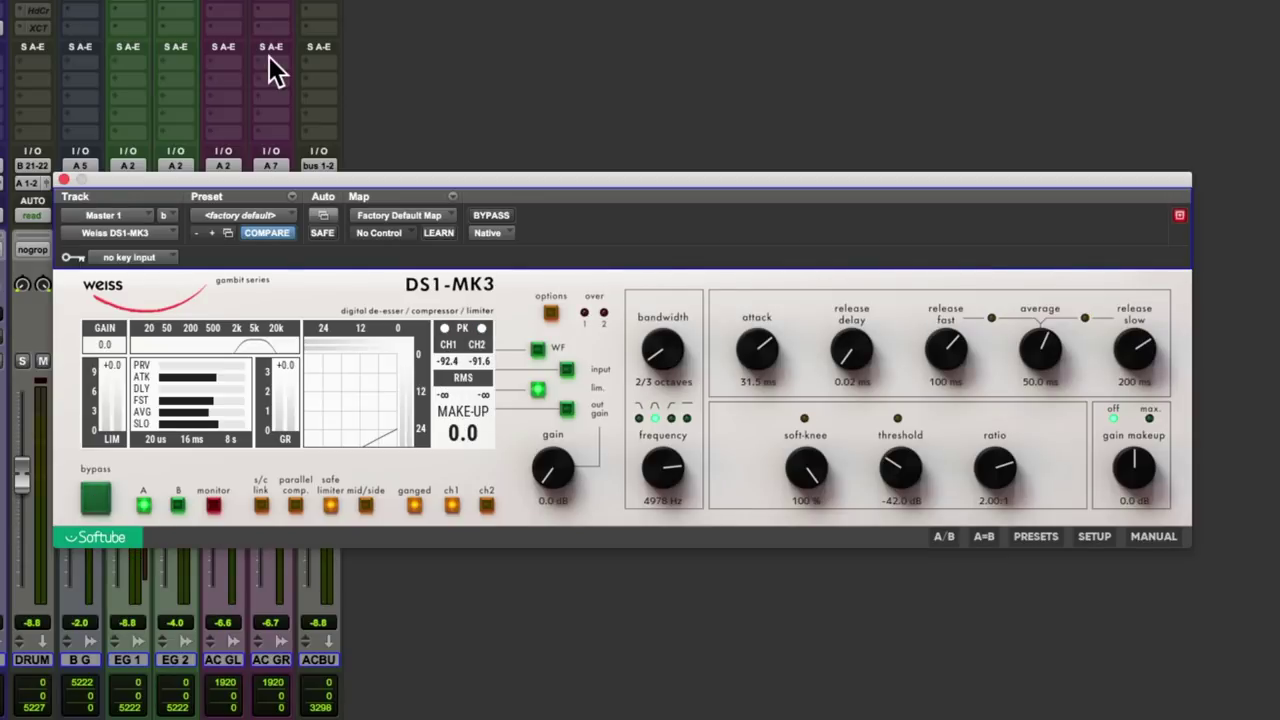
mouse_move(915, 483)
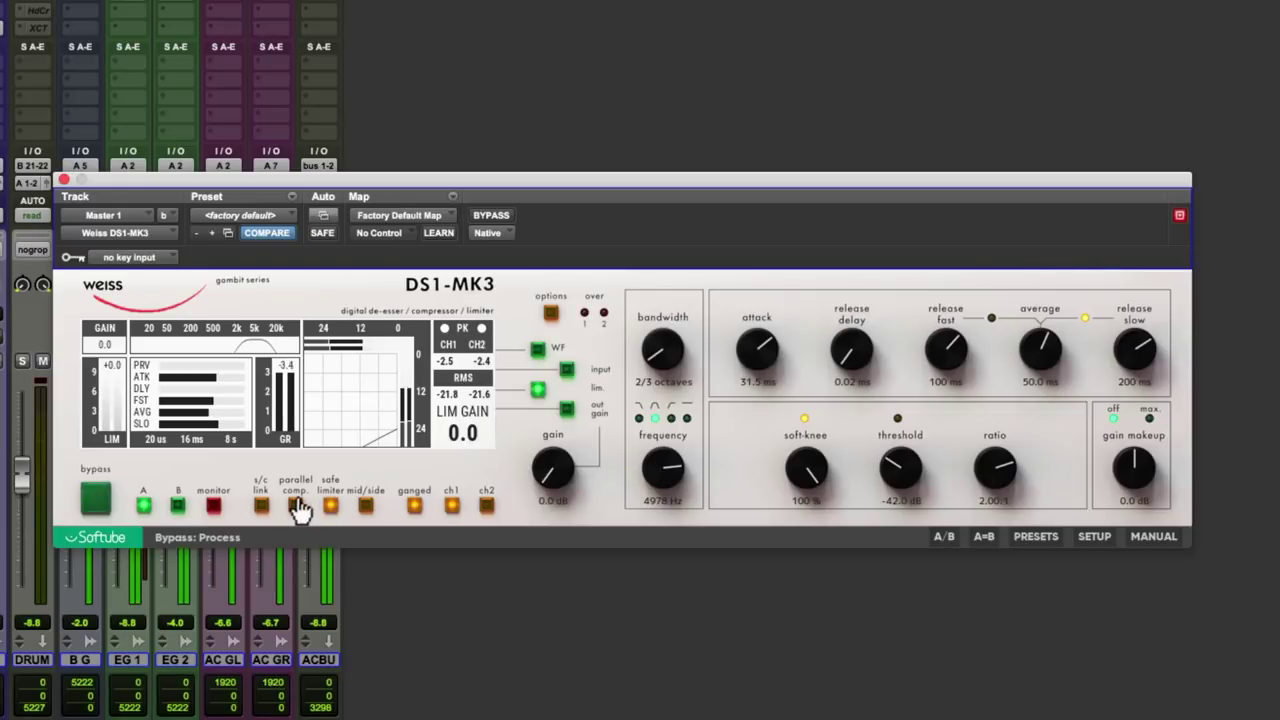
drag(890, 466, 892, 474)
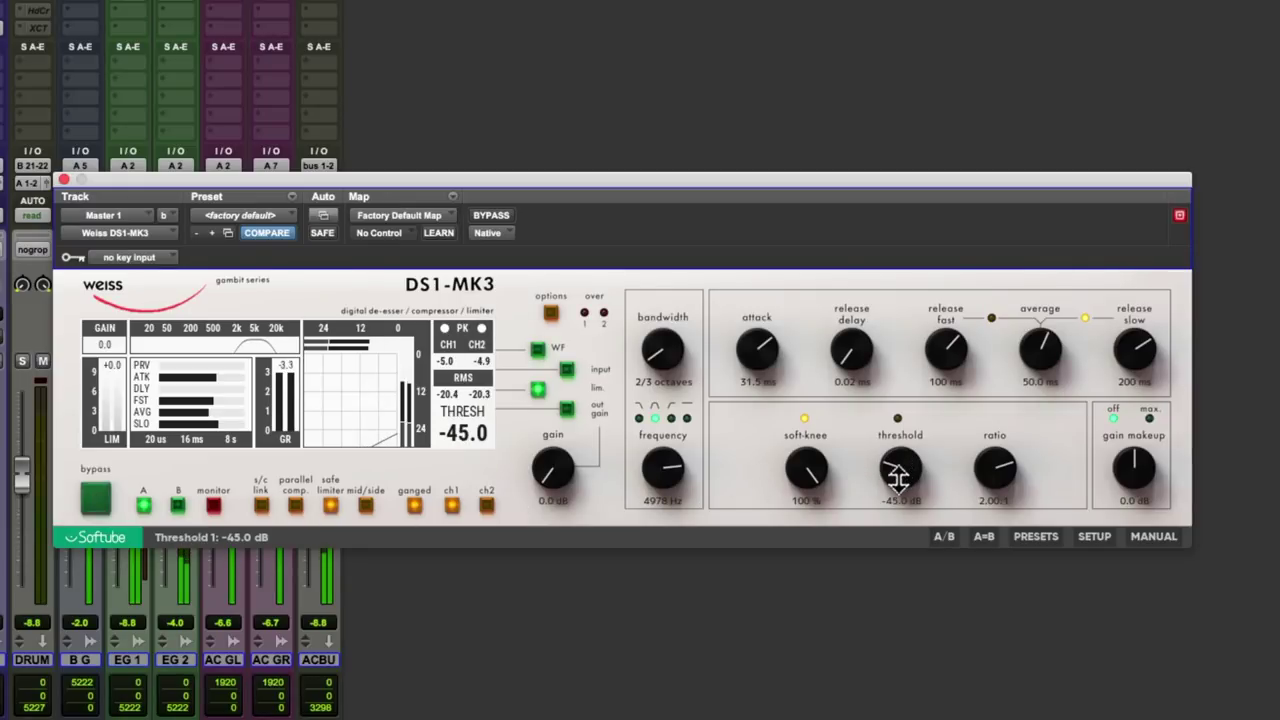
click(213, 506)
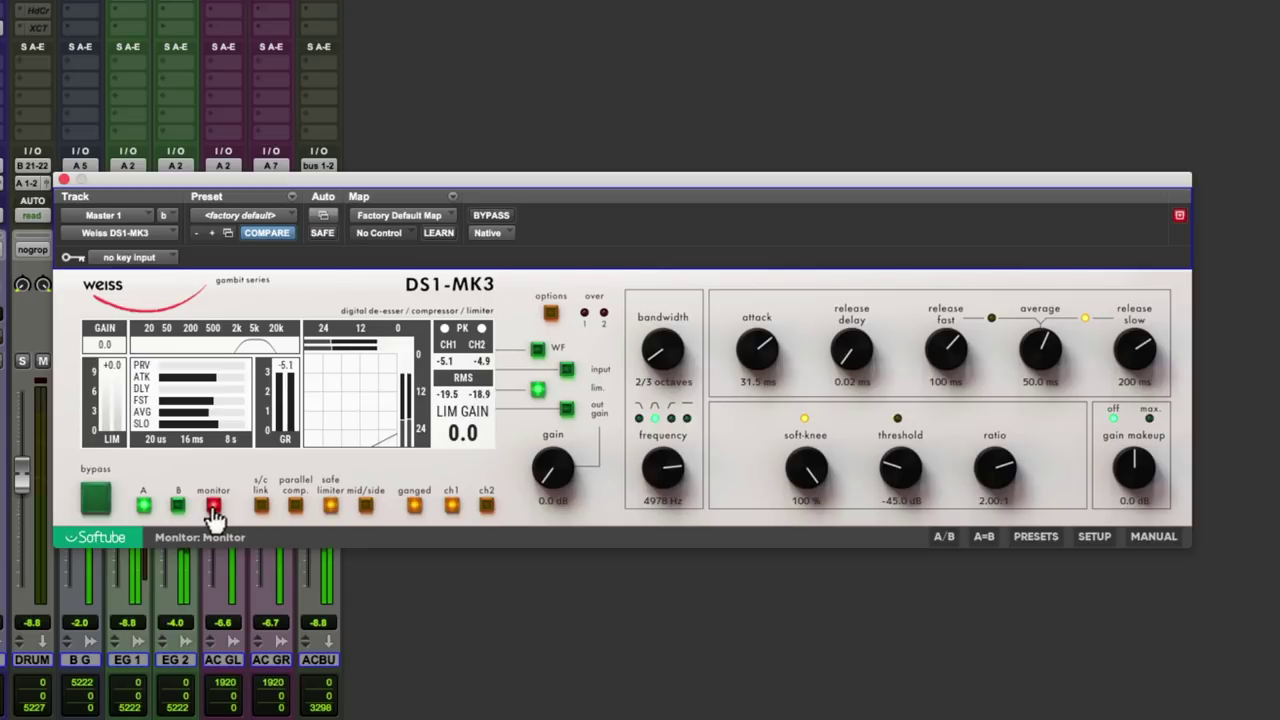
click(213, 507)
Step: Set the gain knob to limiter gain and raise it to about 7.3 dB
click(540, 352)
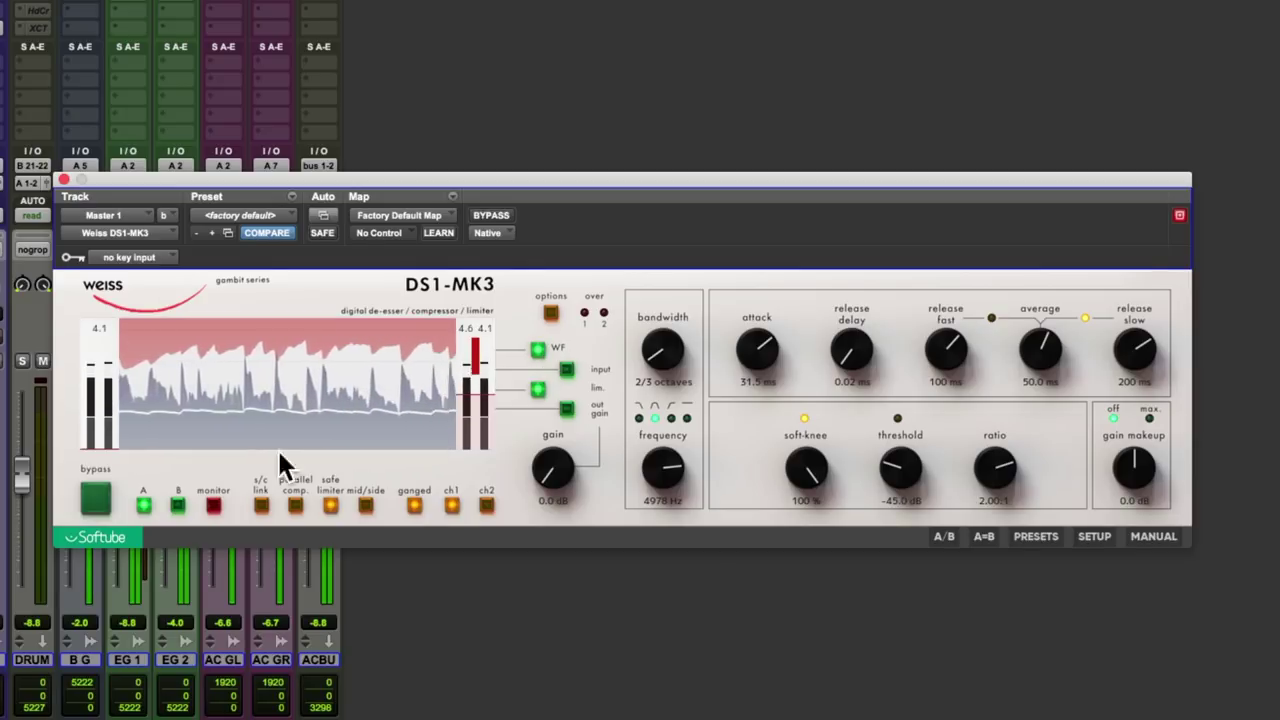
drag(562, 451, 551, 480)
click(567, 409)
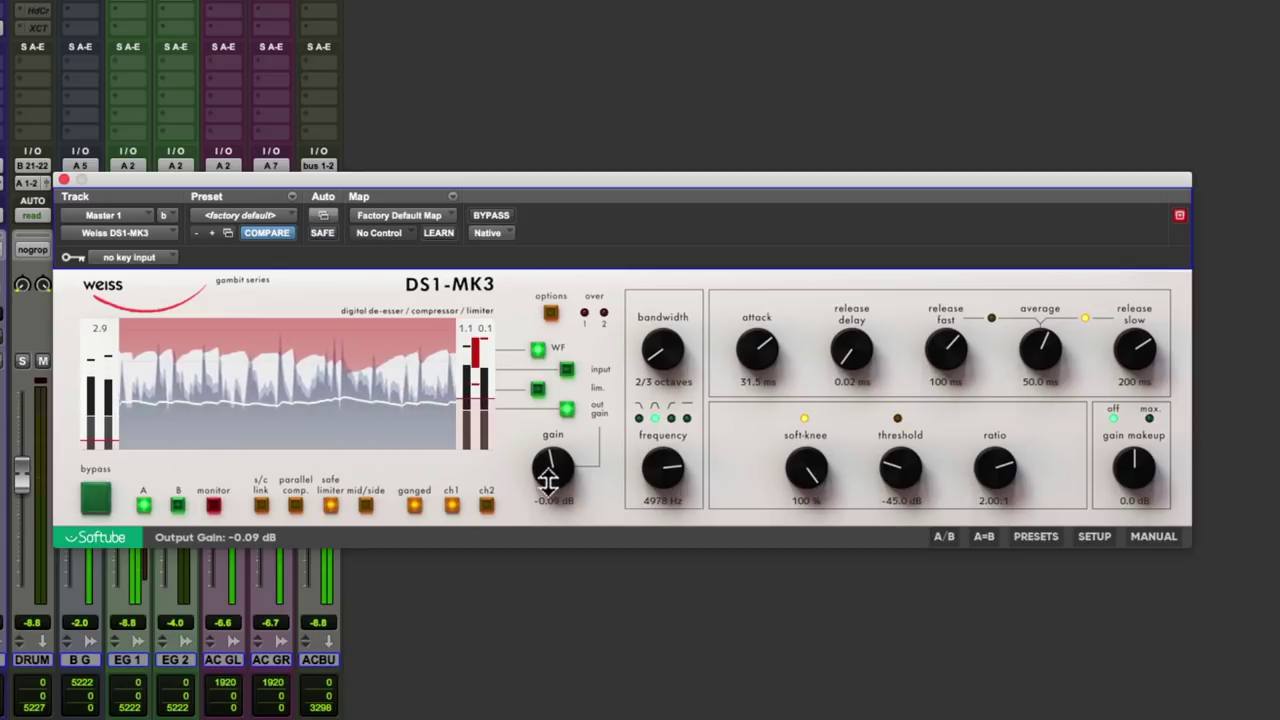
click(541, 350)
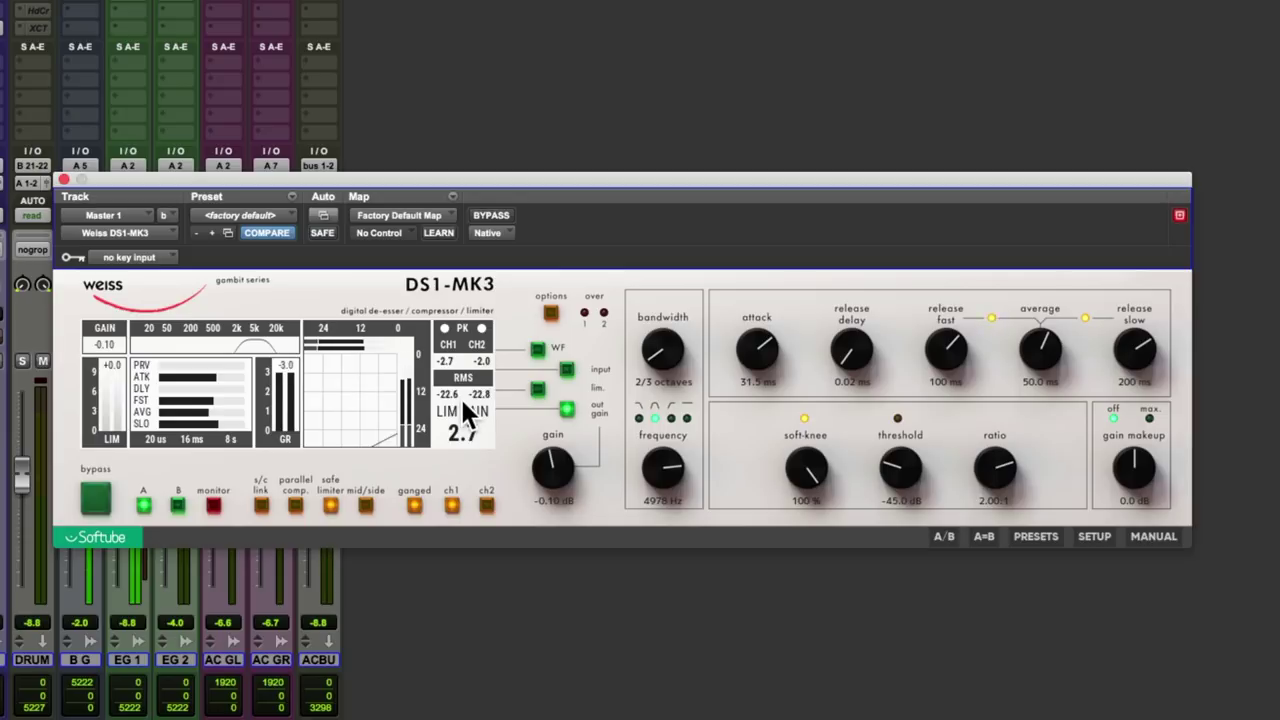
mouse_move(566, 434)
mouse_move(540, 392)
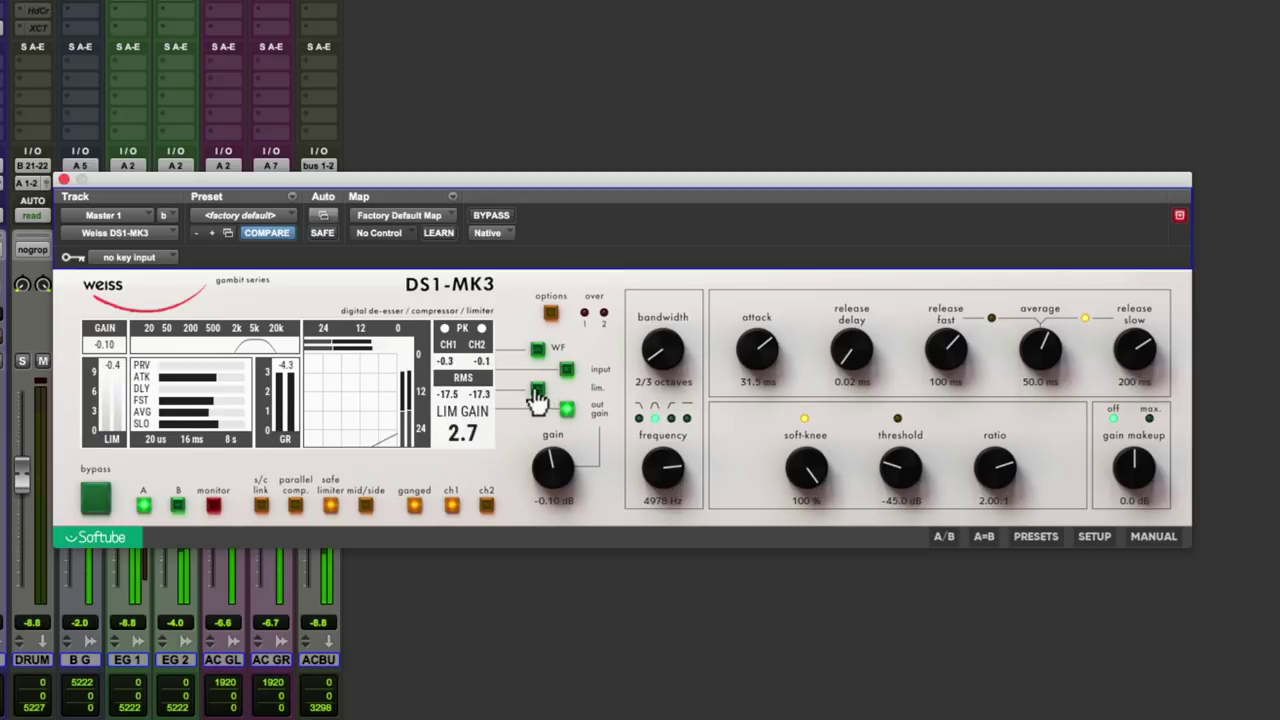
click(540, 392)
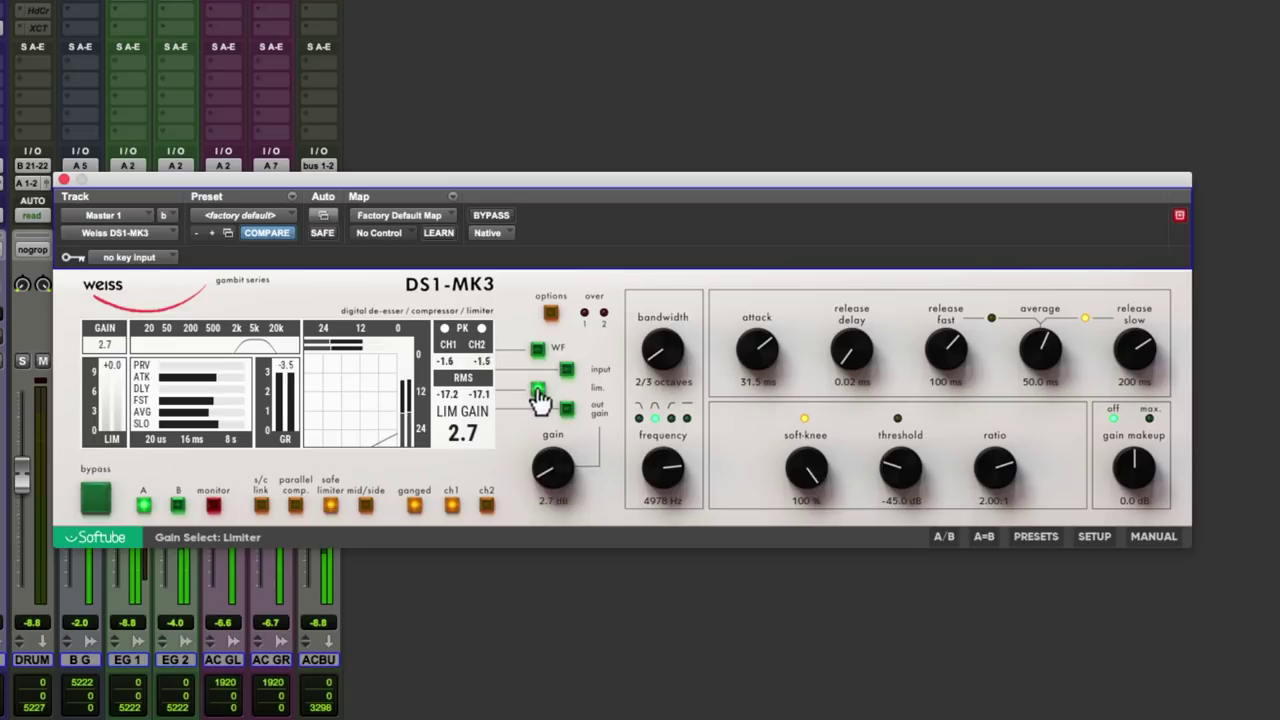
mouse_move(551, 457)
mouse_down()
mouse_move(561, 425)
mouse_move(557, 460)
mouse_up()
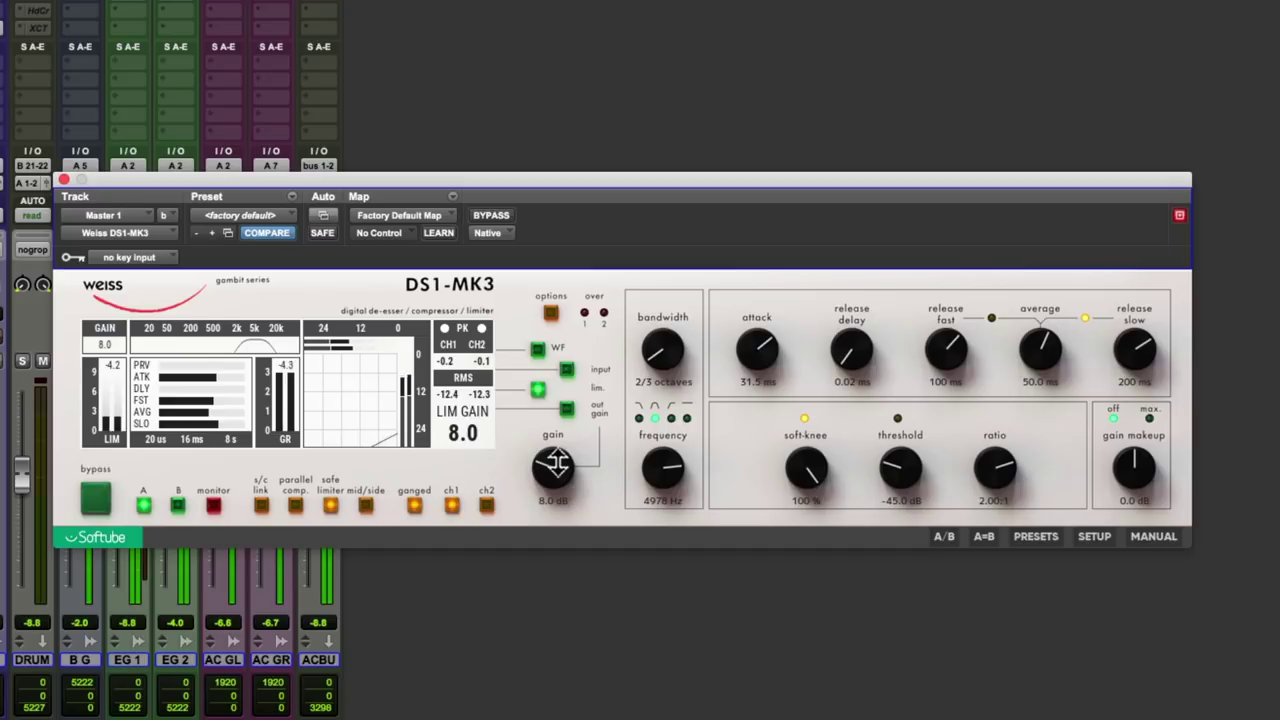
drag(556, 462, 555, 469)
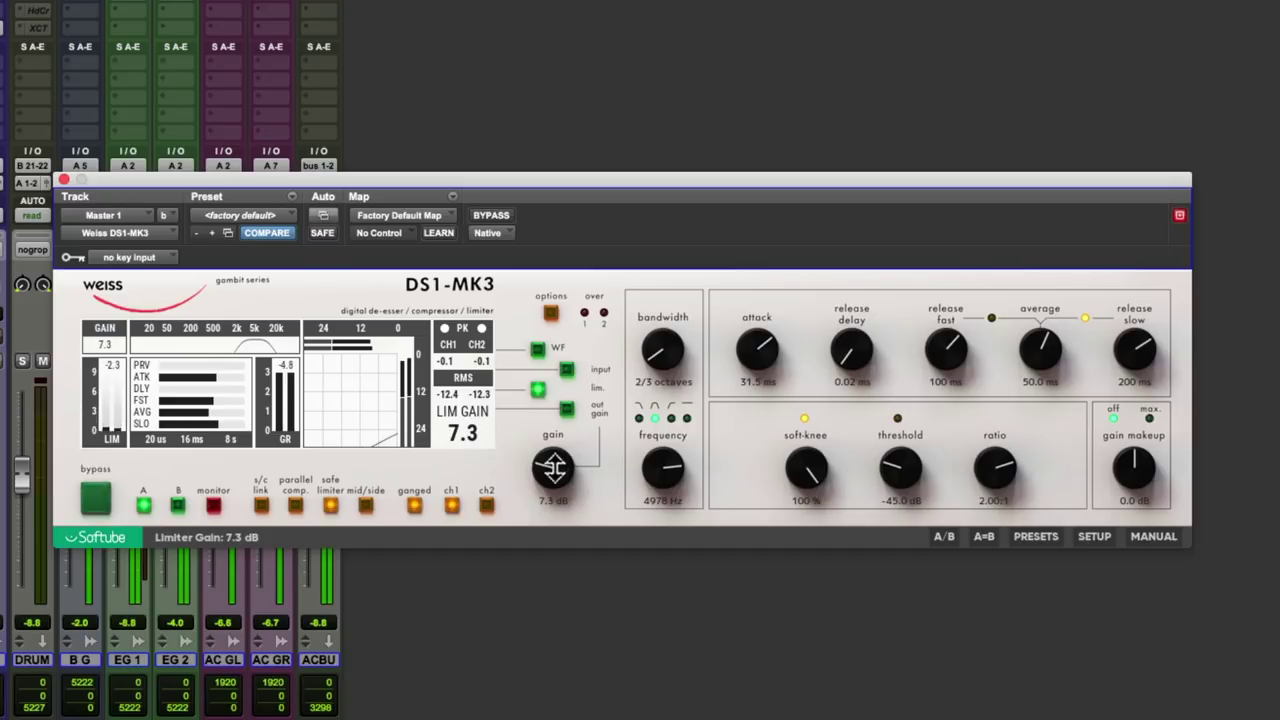
Step: Compare the Type 2 and DS1 limiter modes, settle on Type 1, and check against bypass
click(551, 314)
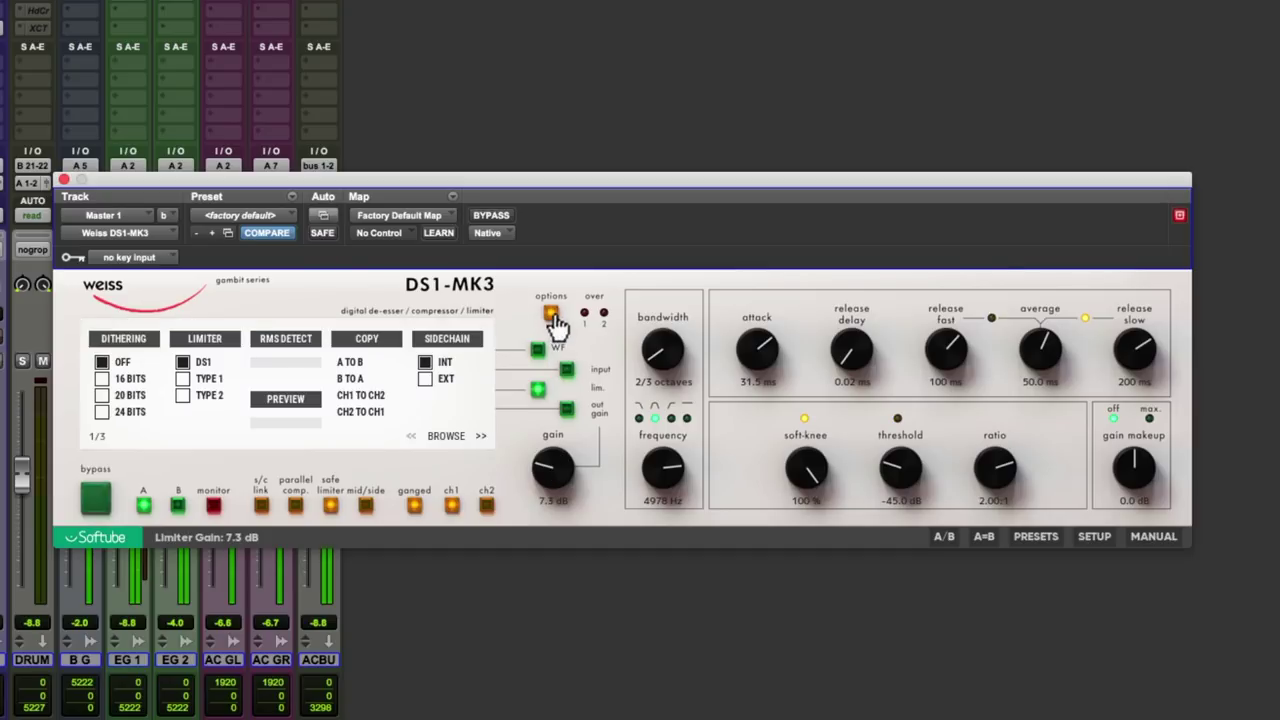
click(183, 380)
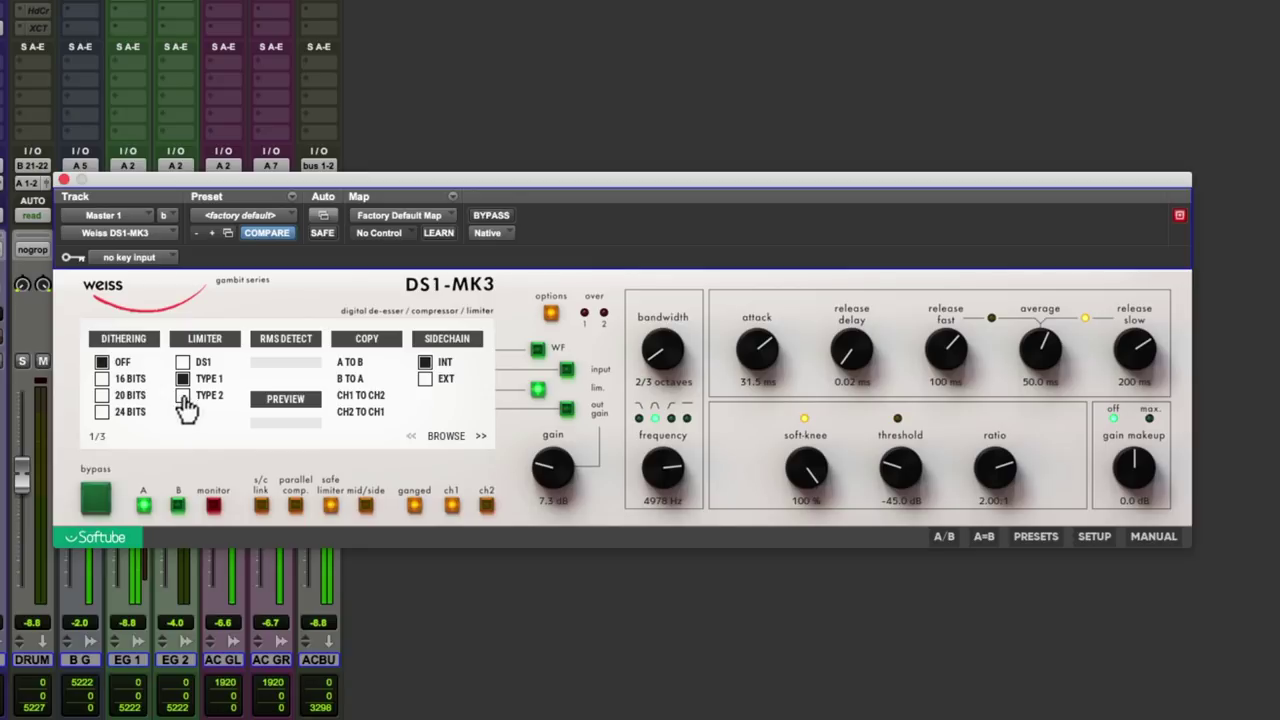
click(183, 396)
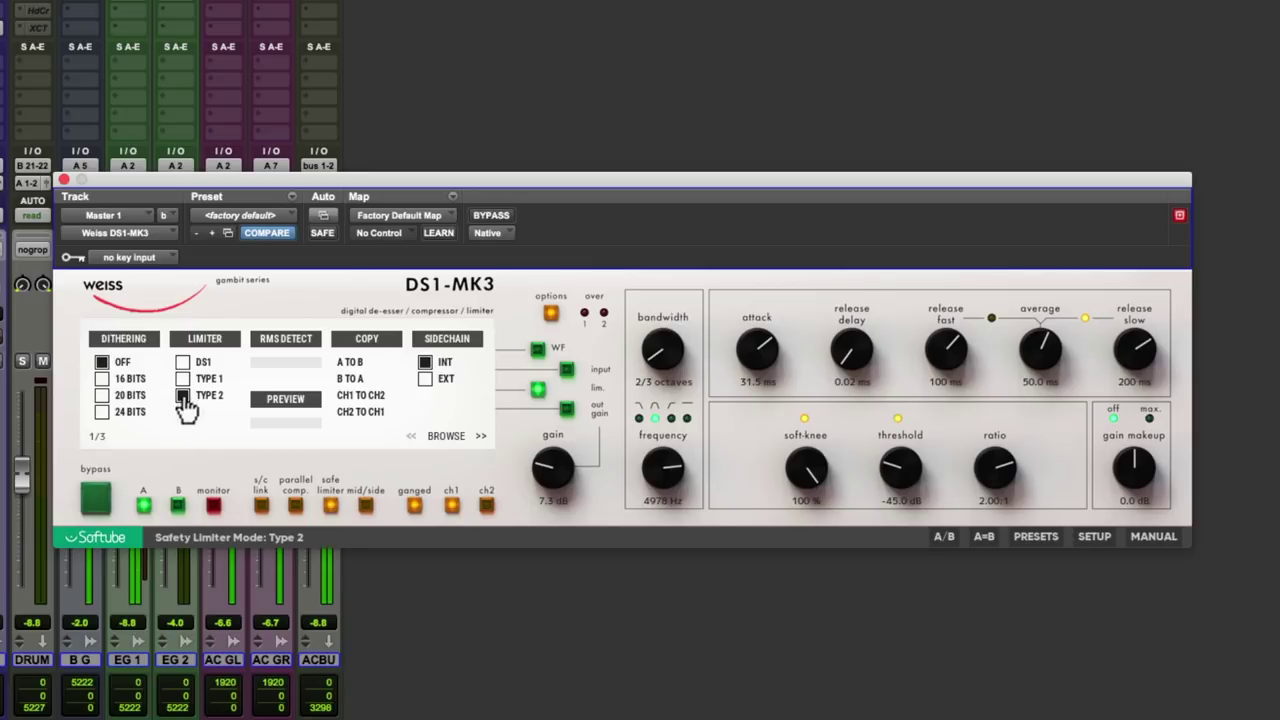
click(183, 398)
click(183, 362)
click(183, 379)
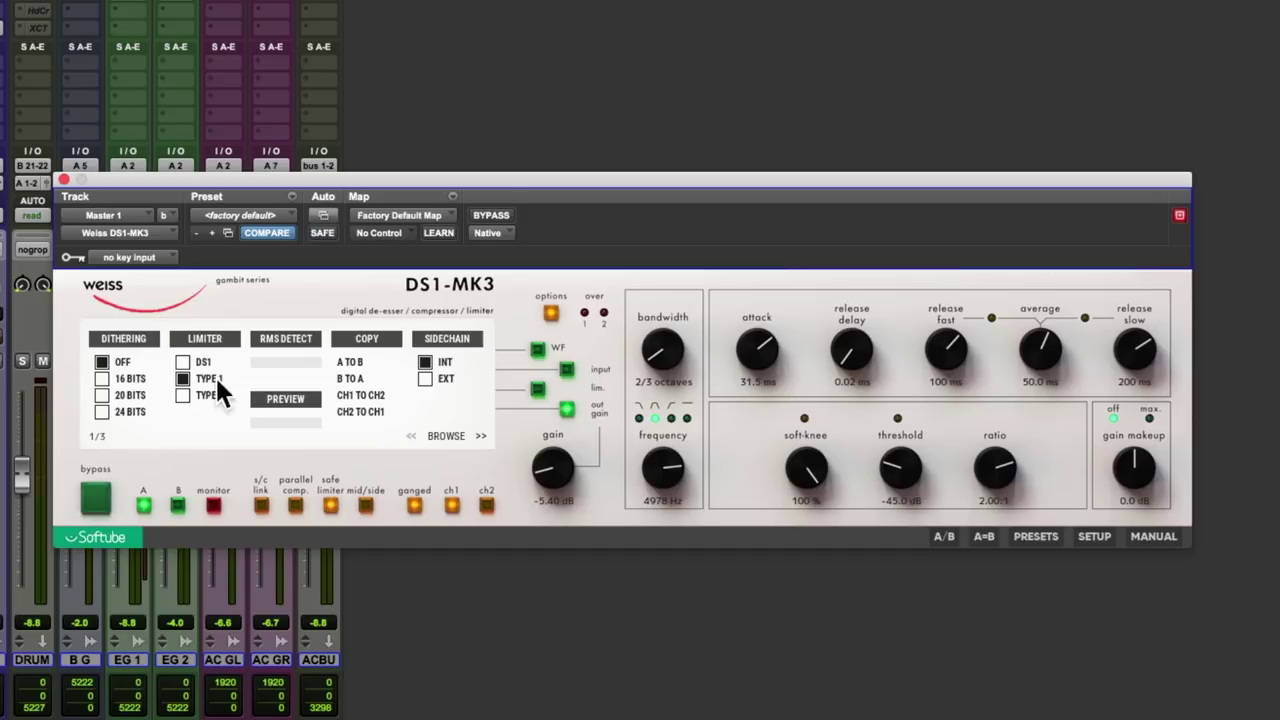
click(98, 499)
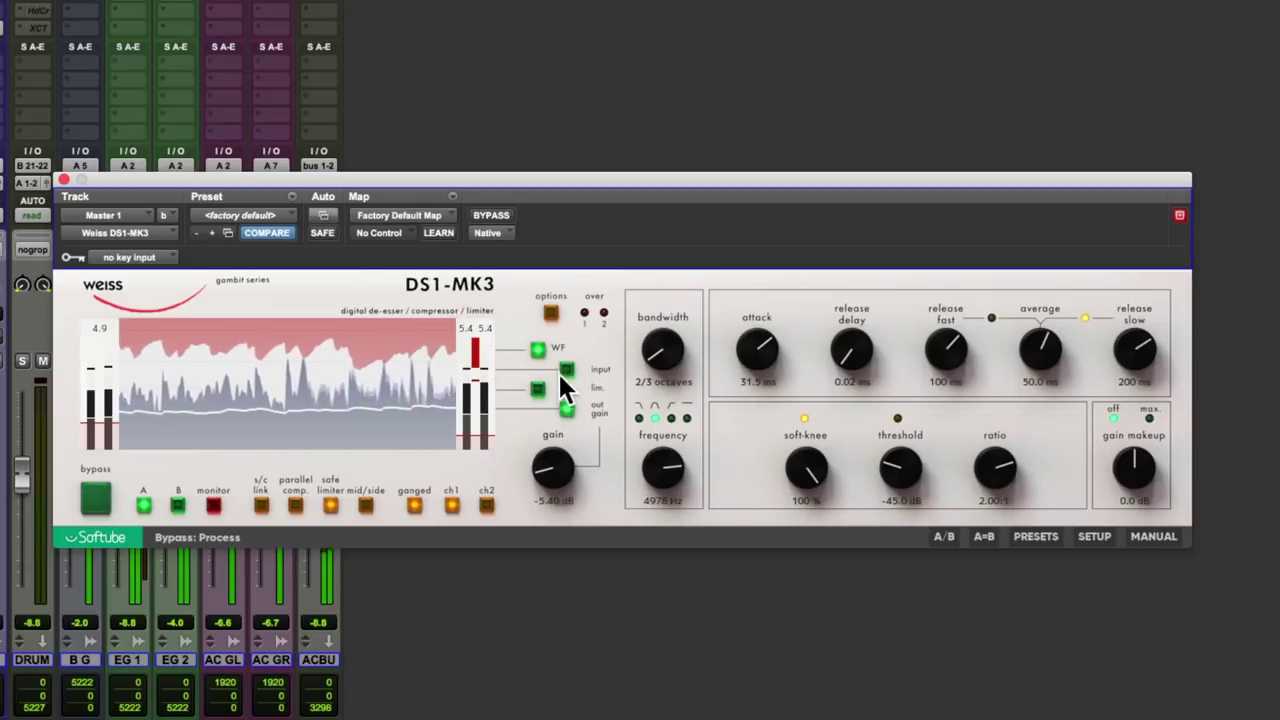
Step: Switch to numeric meters and raise the output gain to about -0.11 dB
click(565, 368)
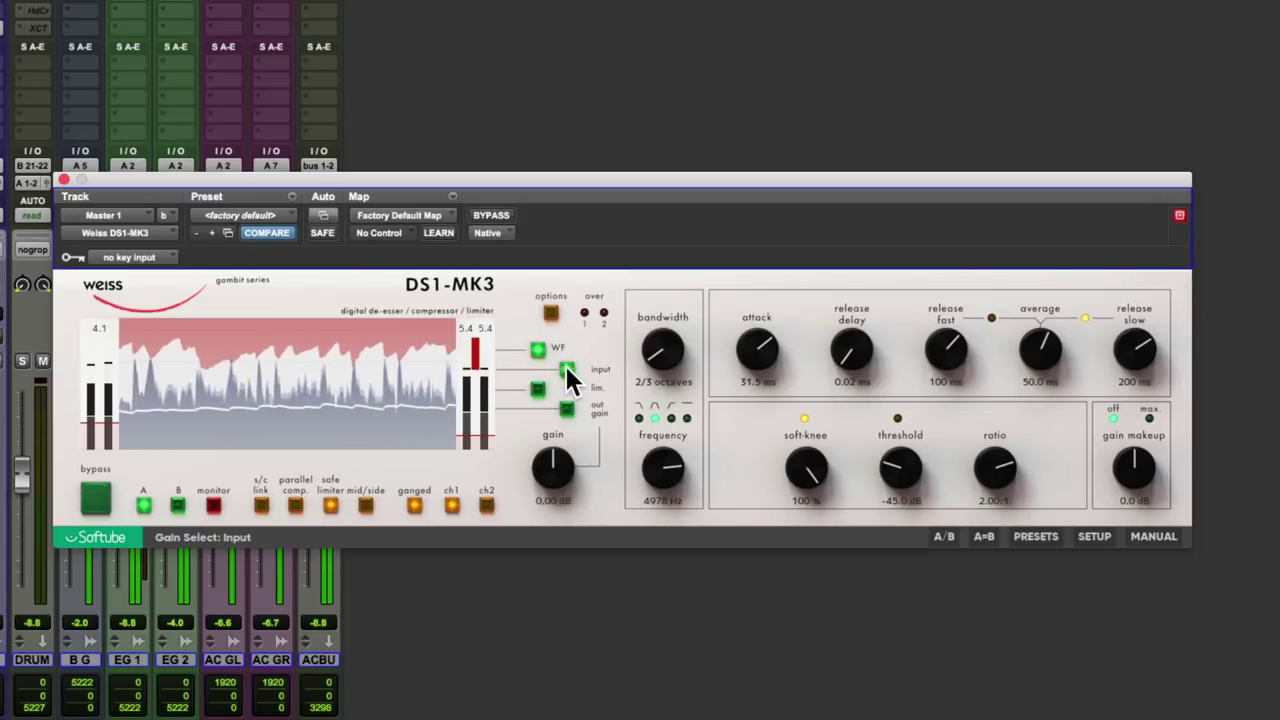
click(537, 347)
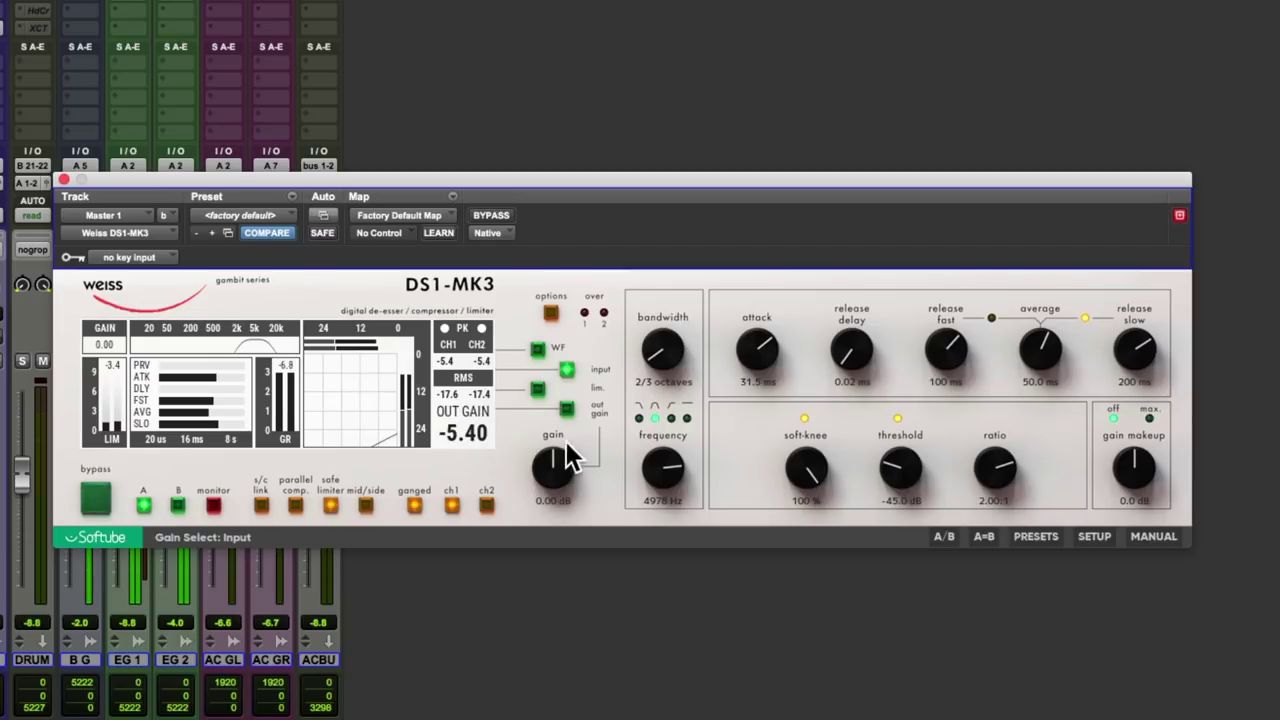
click(566, 409)
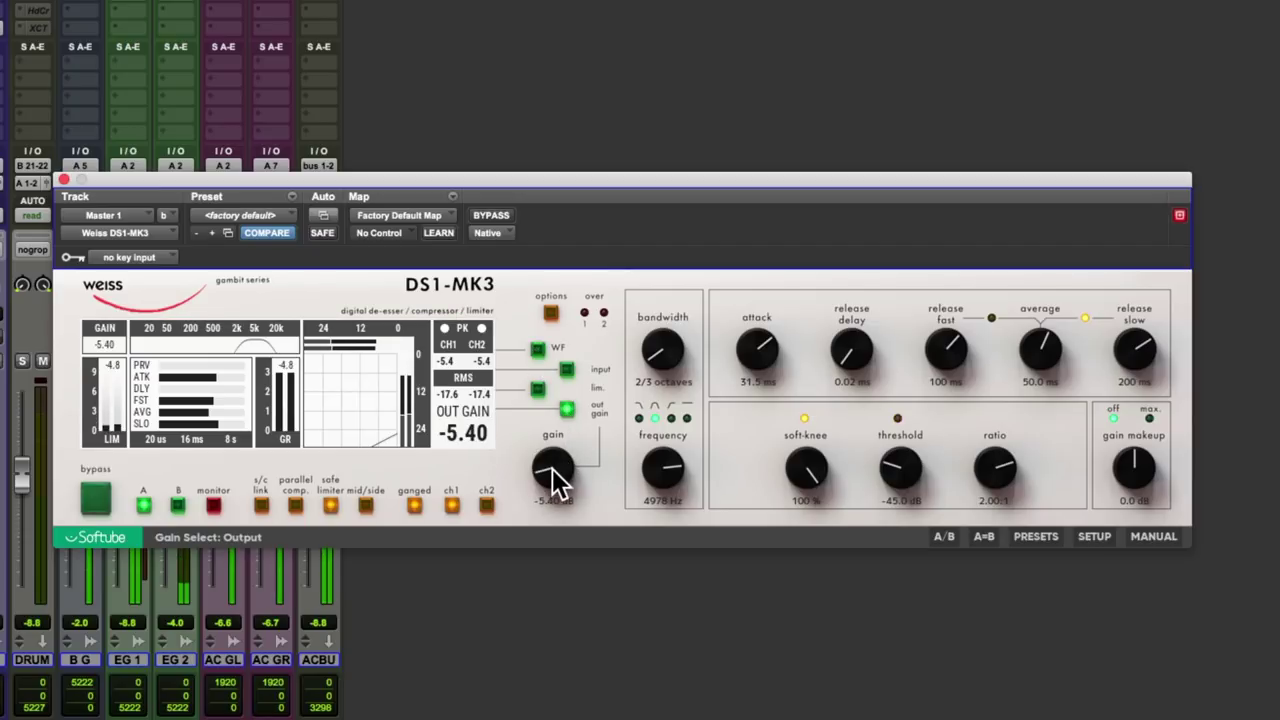
drag(555, 468, 568, 403)
scroll(560, 466, up, 4)
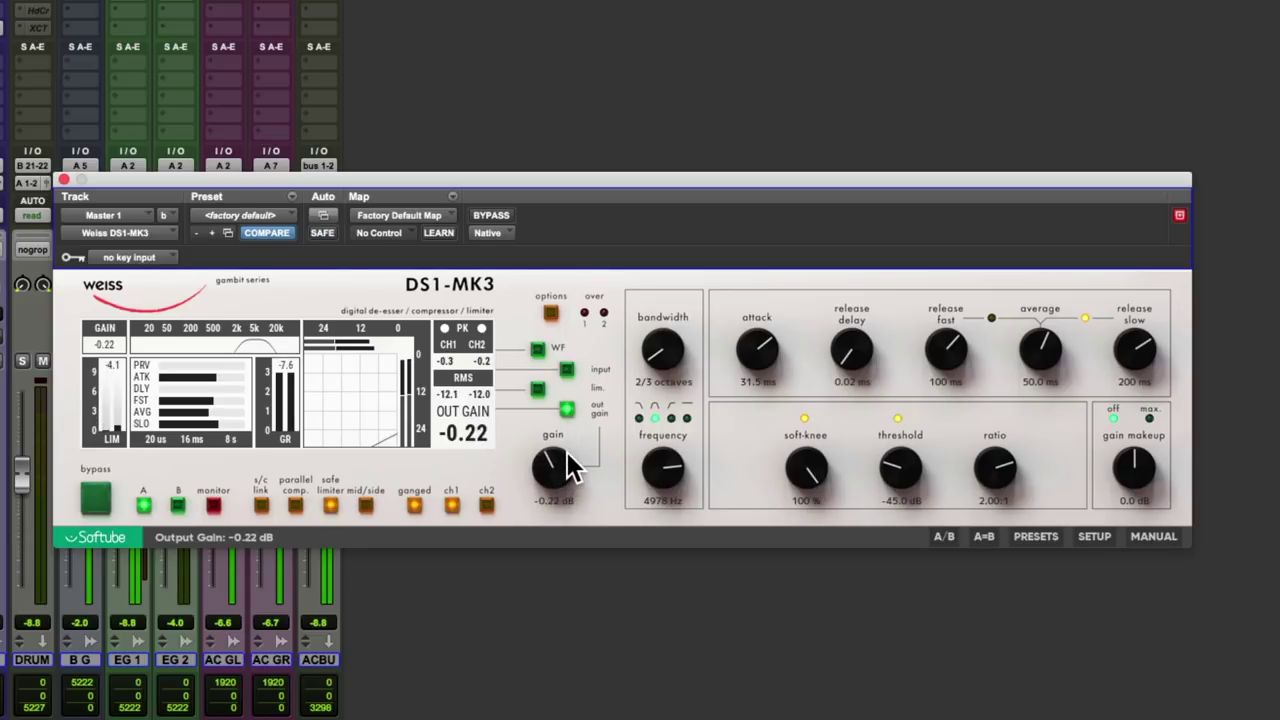
drag(567, 453, 566, 433)
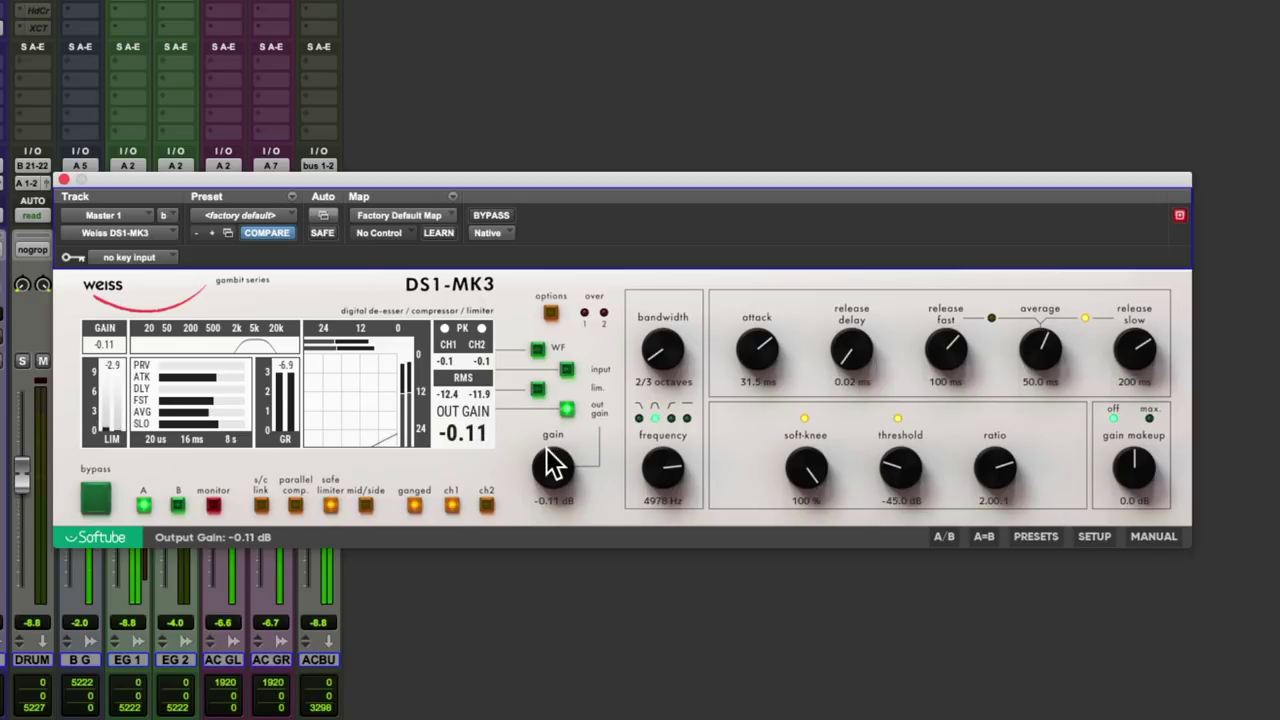